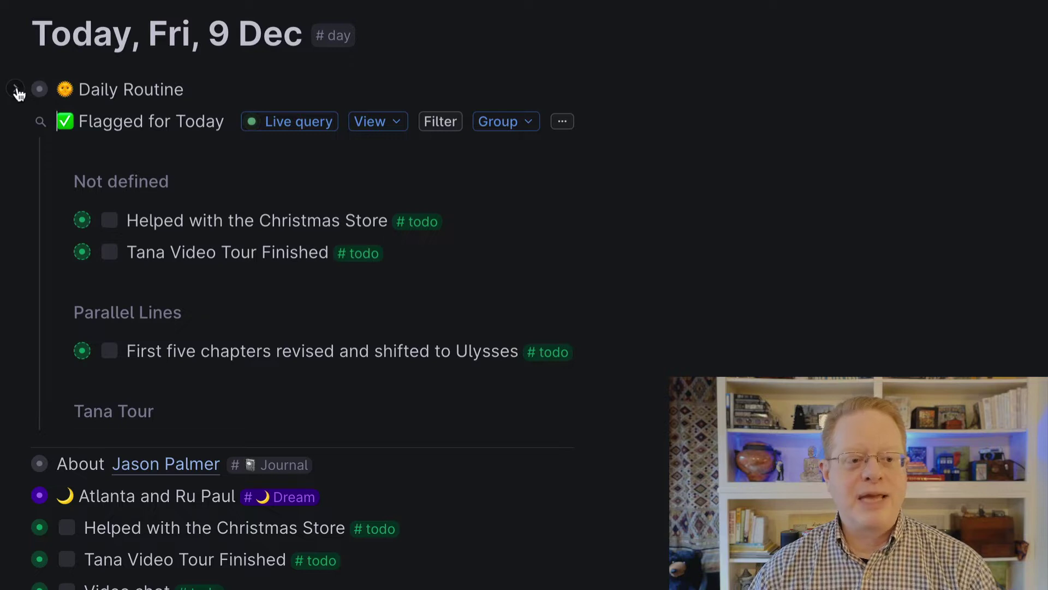
# - Expand Daily Routine and inspect the #day tag's template fields in its configuration
pyautogui.click(16, 90)
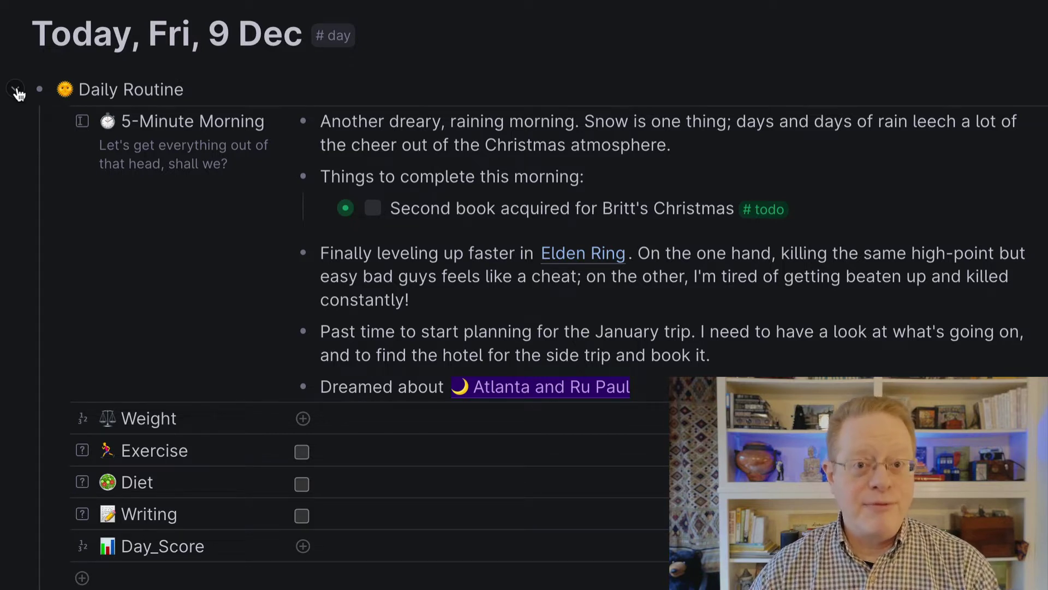
pyautogui.click(336, 38)
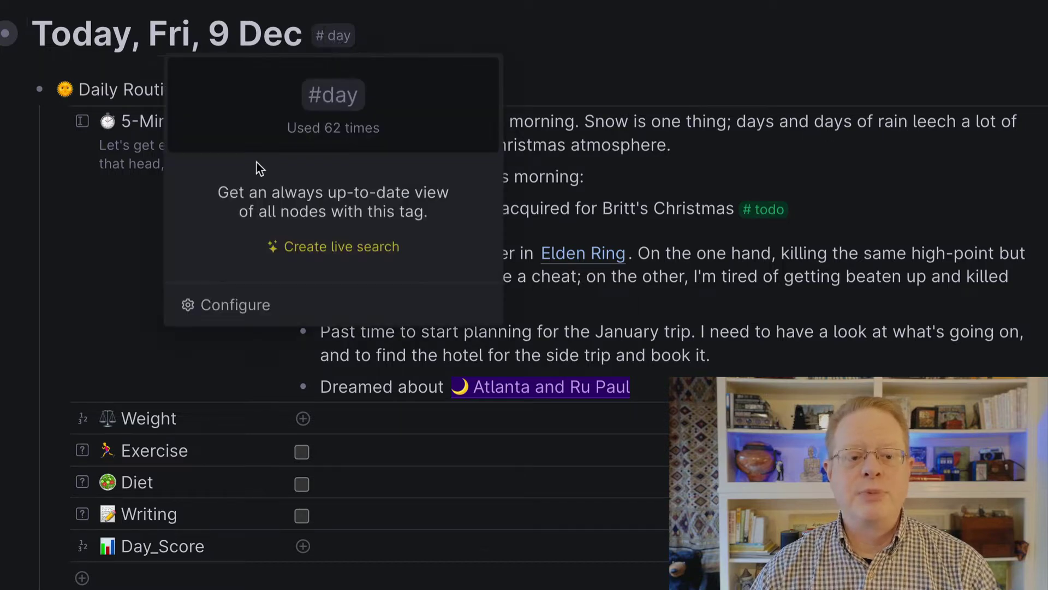
pyautogui.click(199, 304)
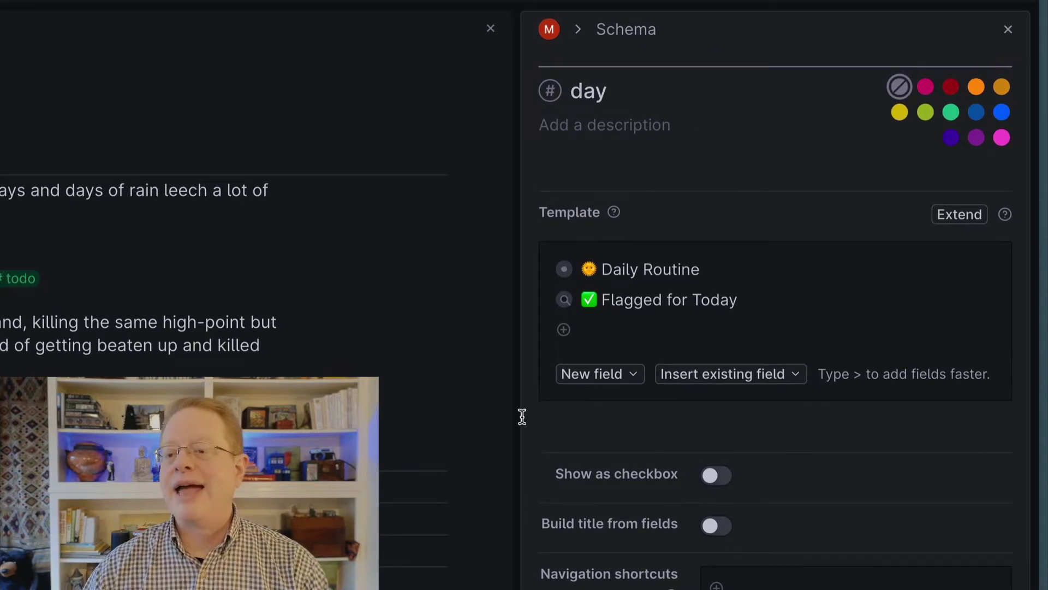
pyautogui.click(545, 271)
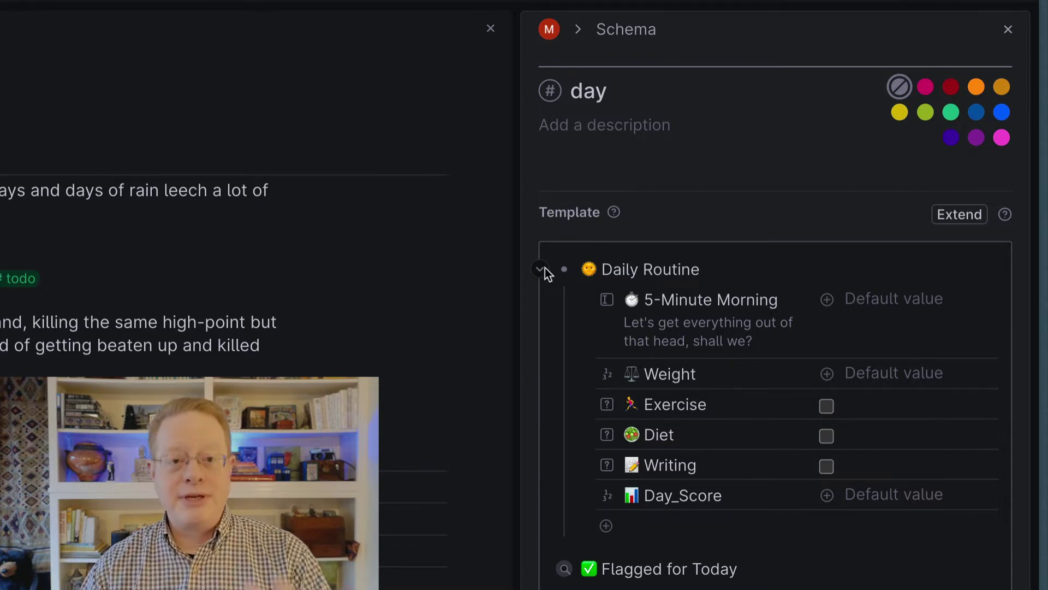
pyautogui.click(1008, 30)
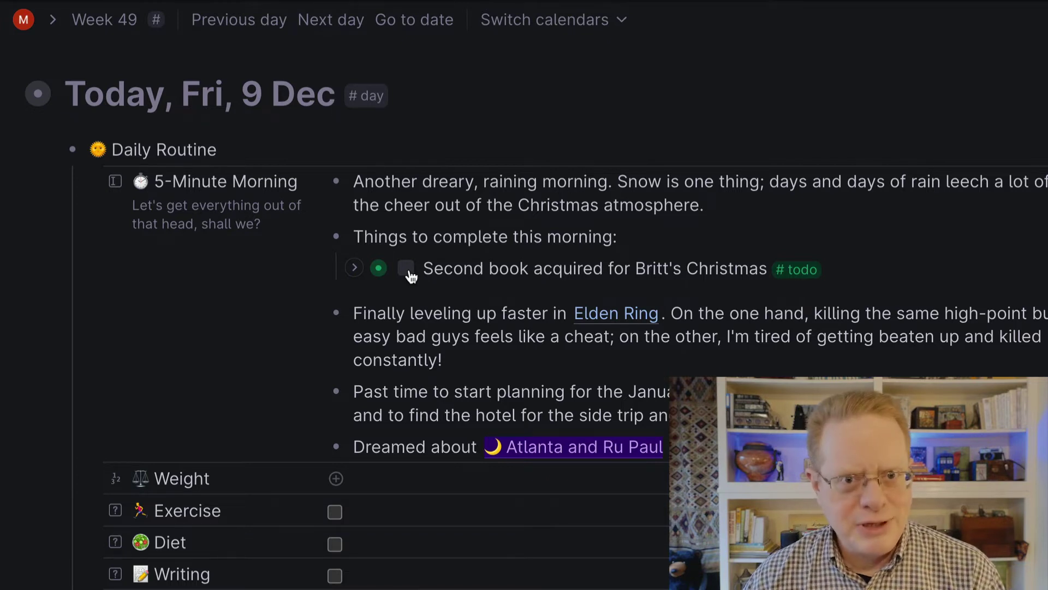
# - Check off the 'Second book acquired' Christmas book todo
pyautogui.click(406, 268)
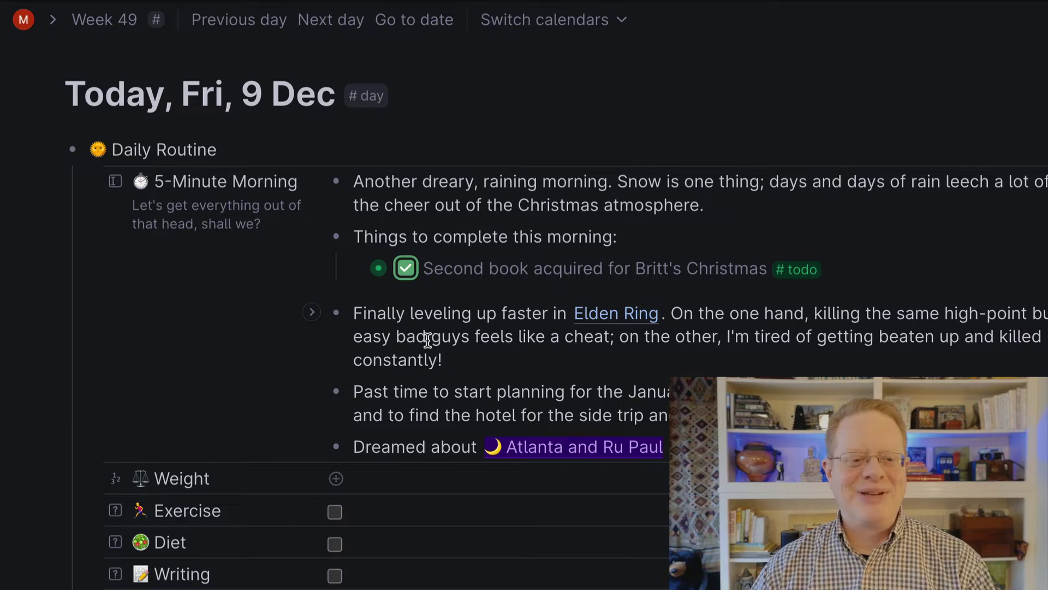
# - Enter Weight 220.4, tick Exercise, Diet and Writing, and give the day a Day_Score of 7
pyautogui.scroll(-8, 428, 340)
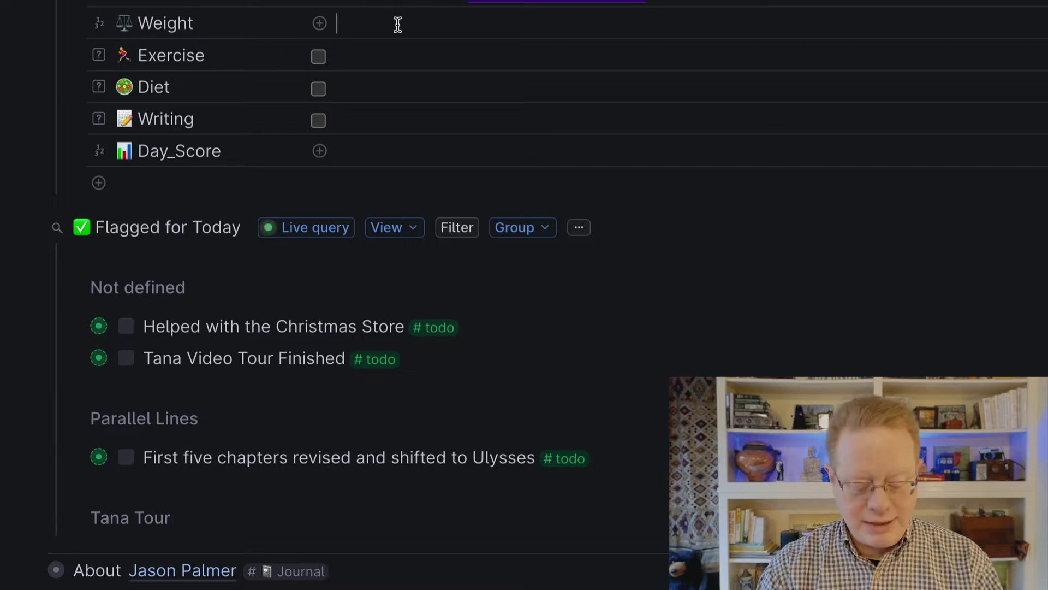
pyautogui.write('220')
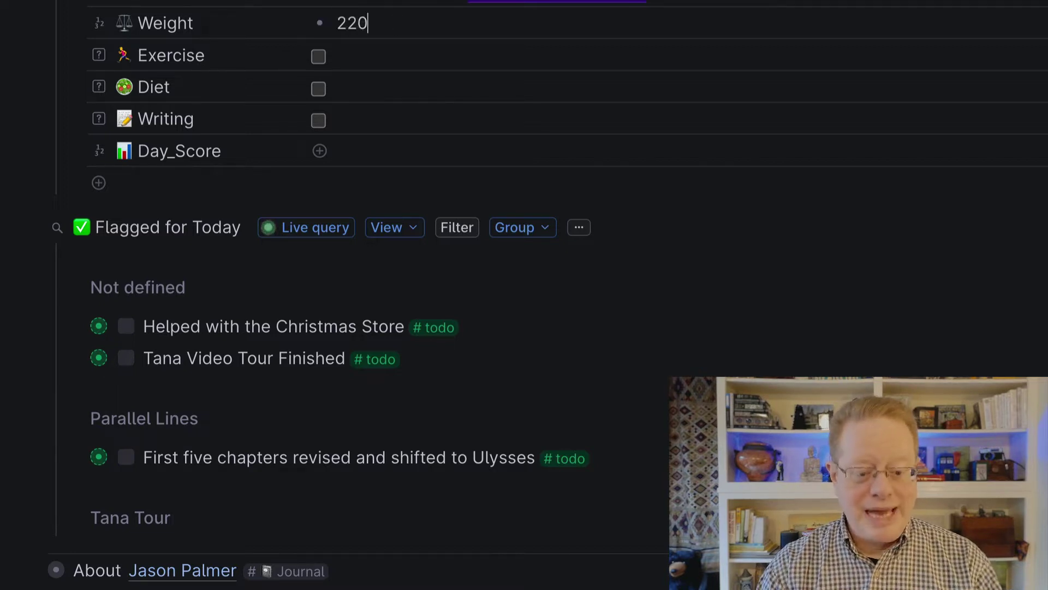
pyautogui.write('.4')
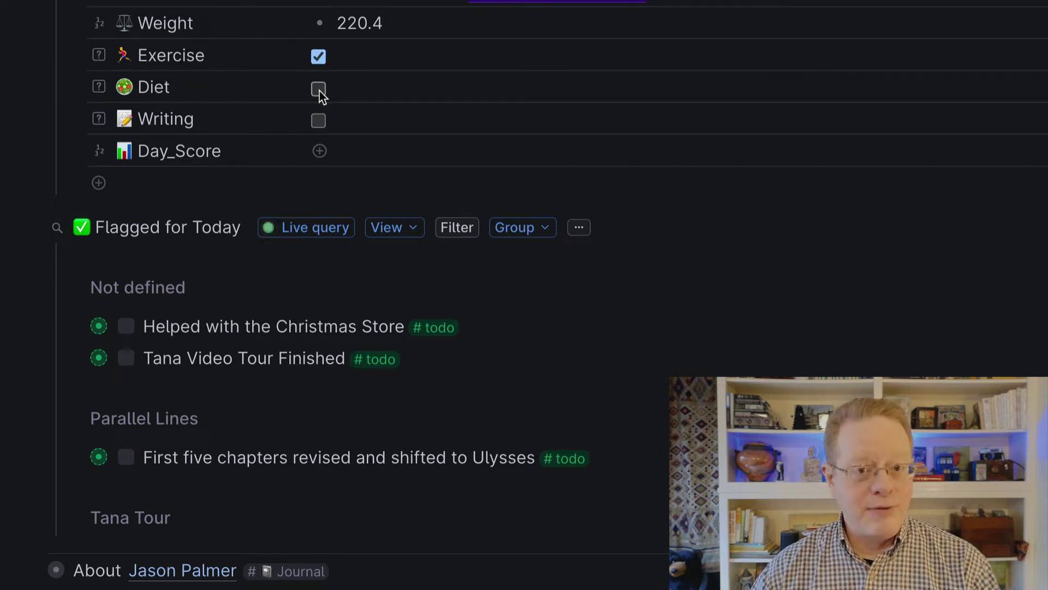
pyautogui.click(318, 121)
pyautogui.click(370, 147)
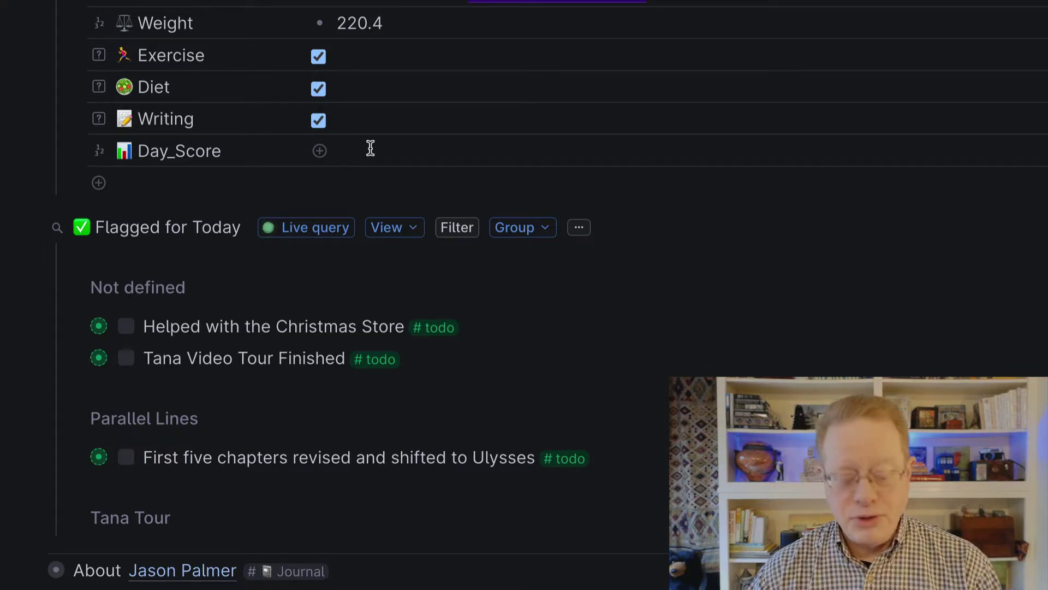
pyautogui.write('7')
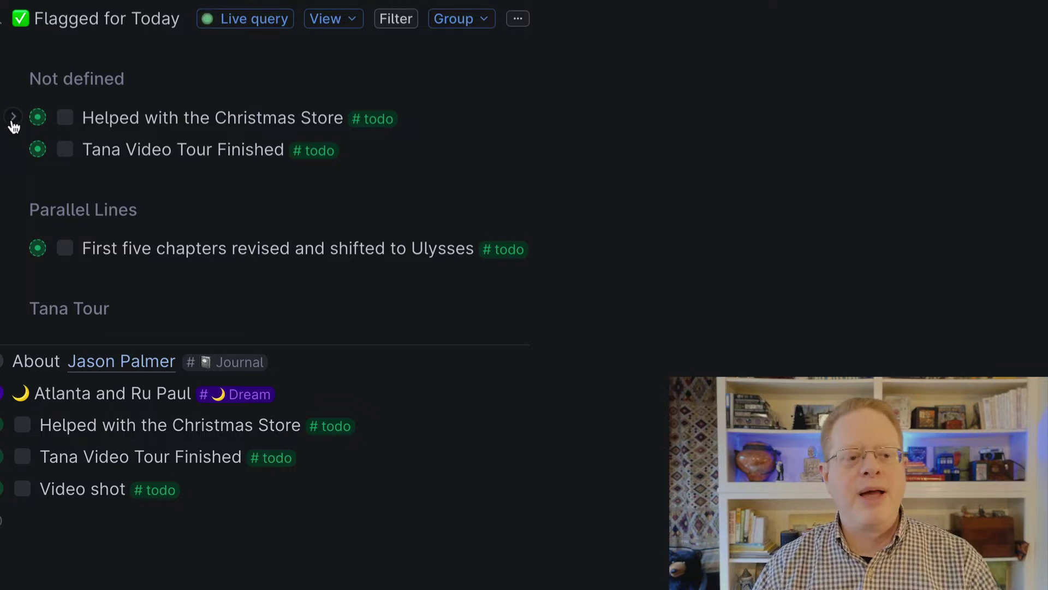
# - Peek at the Christmas Store todo's fields, then collapse the Flagged for Today list
pyautogui.click(12, 118)
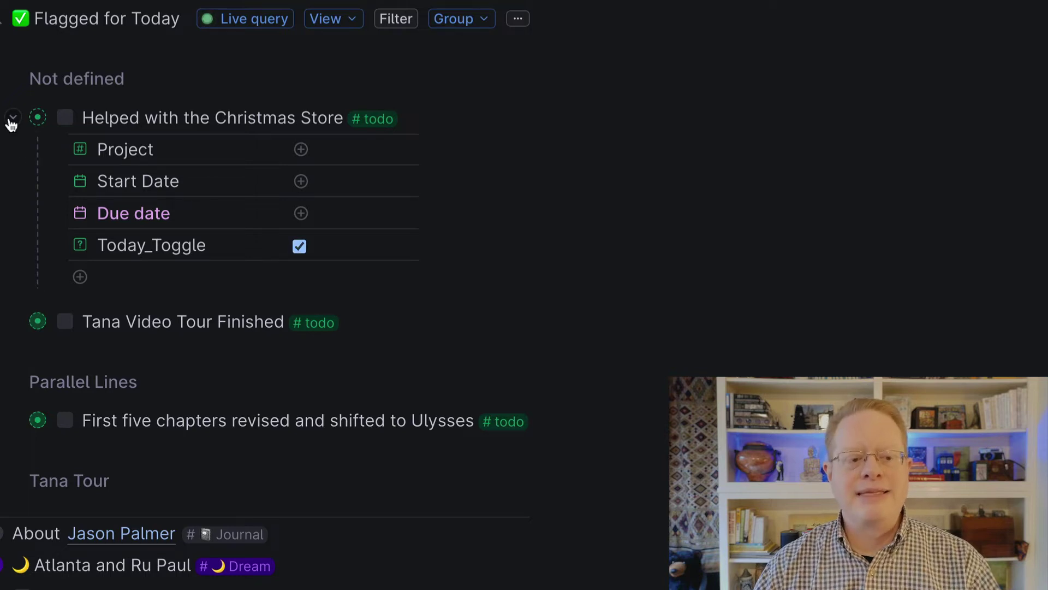
pyautogui.click(11, 118)
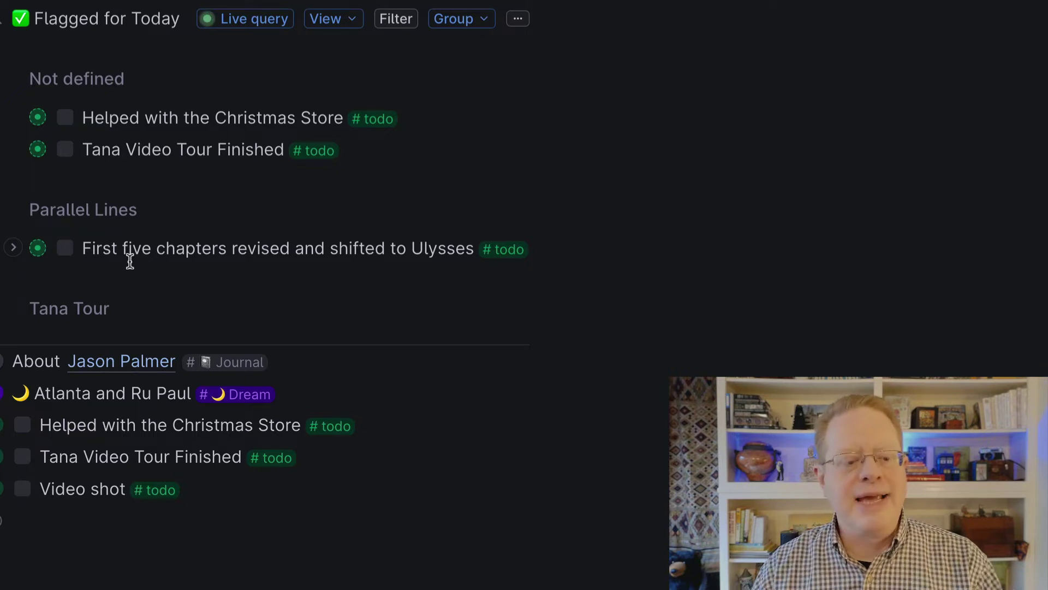
pyautogui.click(203, 203)
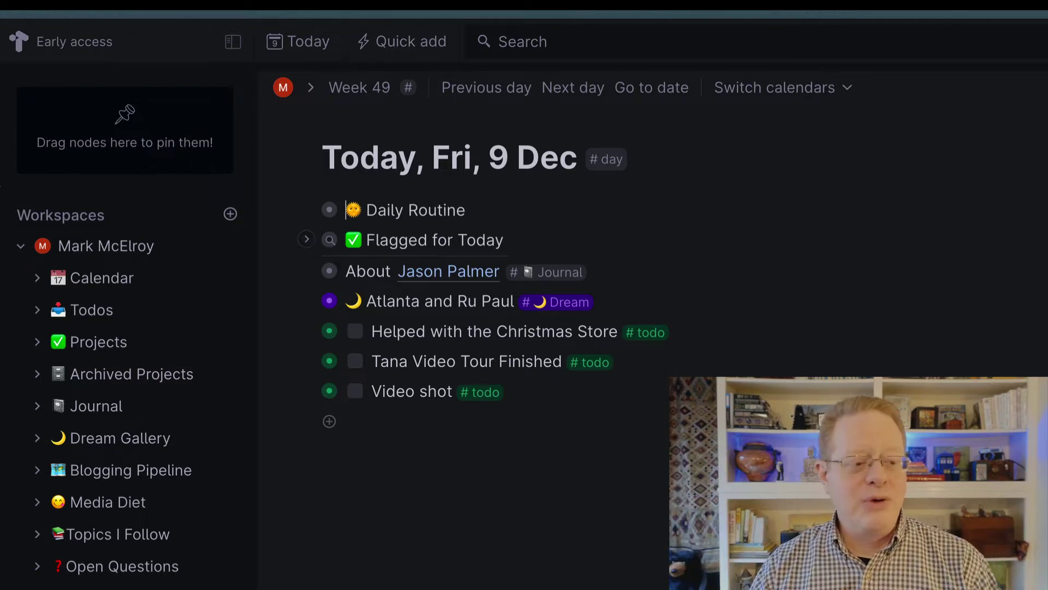
# - Open the Todos page and briefly expand the Elden Ring todo's fields
pyautogui.click(99, 315)
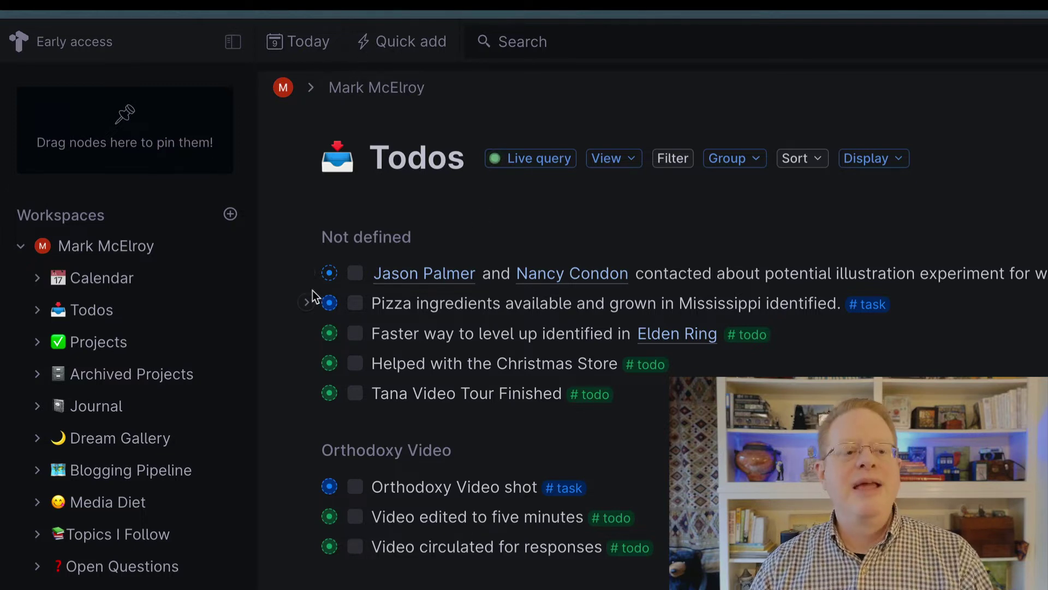
pyautogui.click(306, 333)
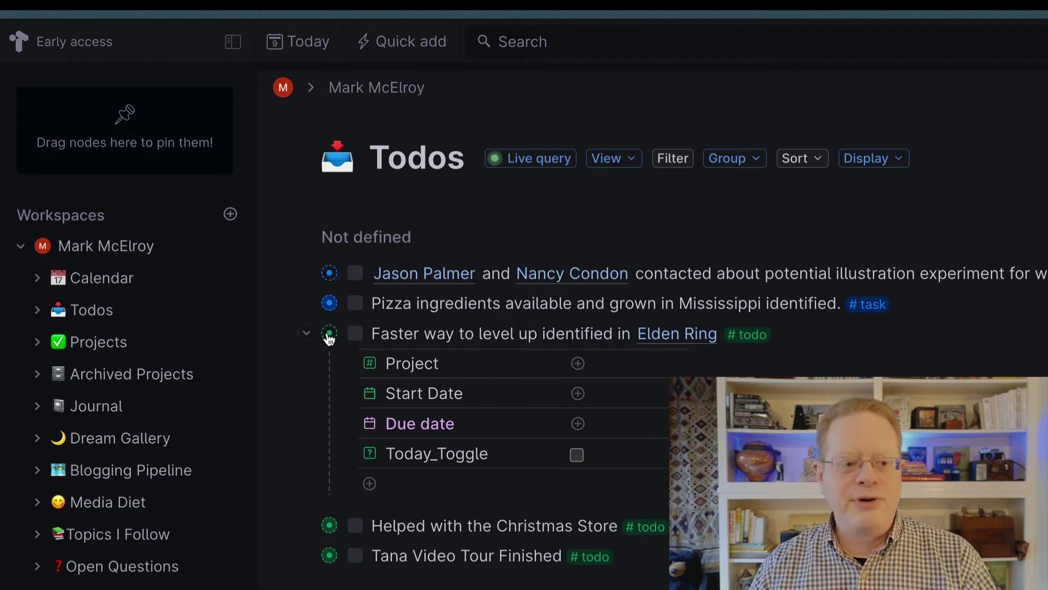
pyautogui.click(306, 333)
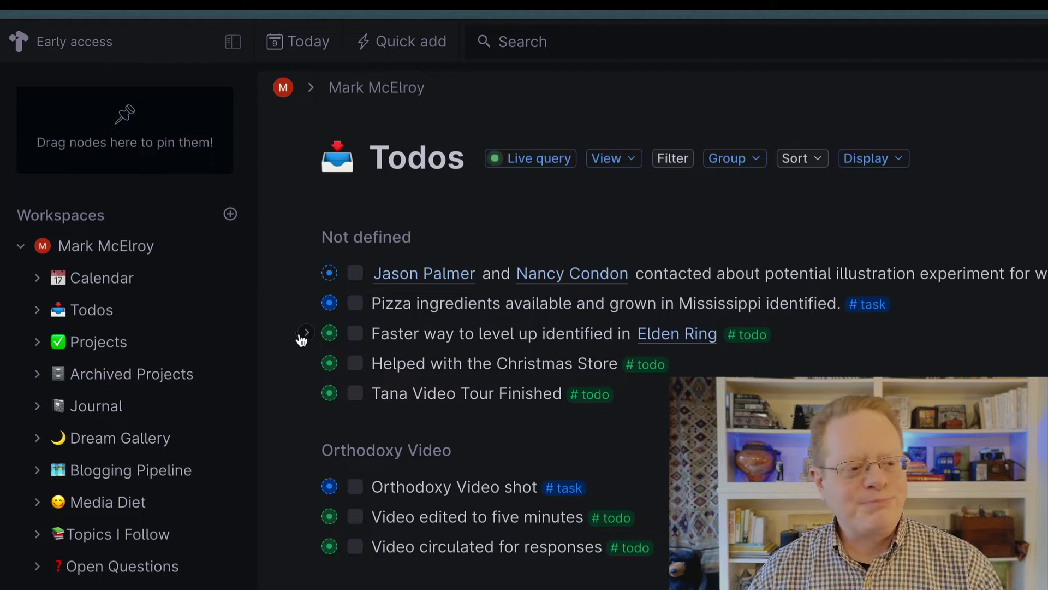
# - Open the Projects page and expand Parallel Lines to see its details
pyautogui.click(89, 344)
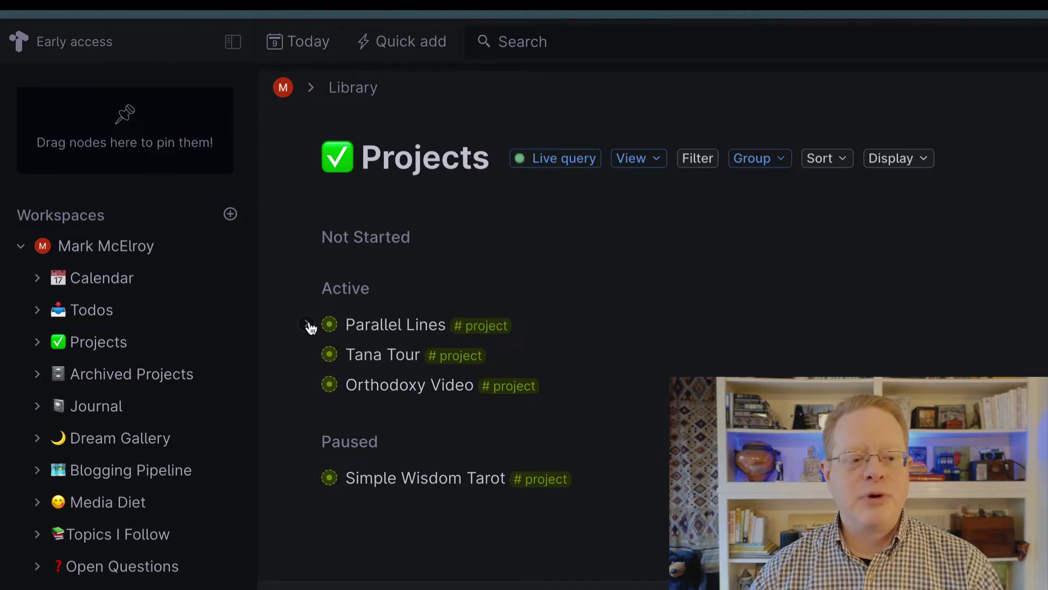
pyautogui.click(308, 326)
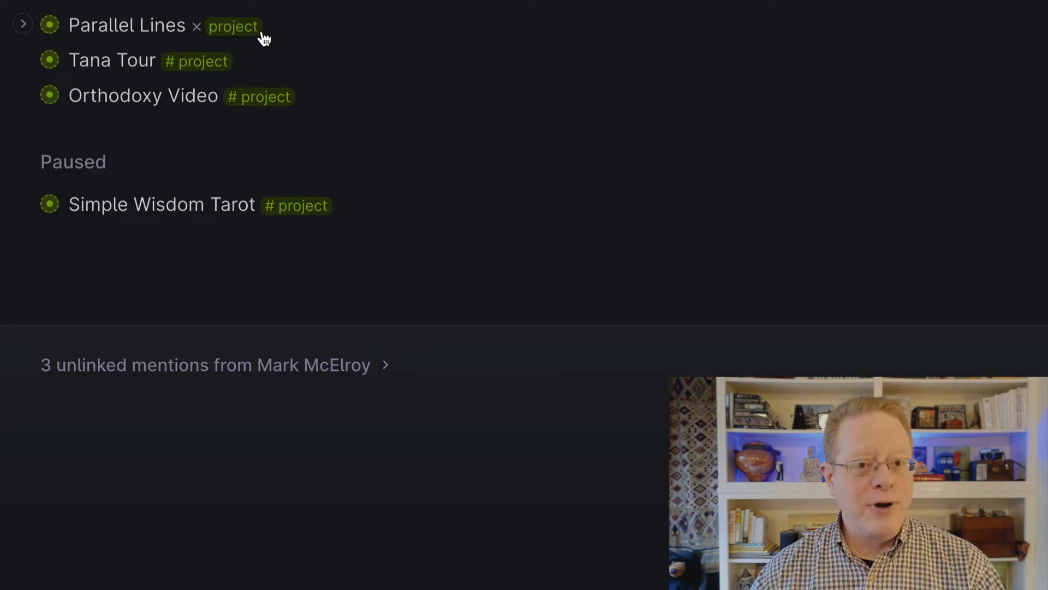
# - Open Archived Projects and briefly expand the Tana Tweaks project's fields
pyautogui.moveTo(194, 303); pyautogui.dragTo(194, 304)
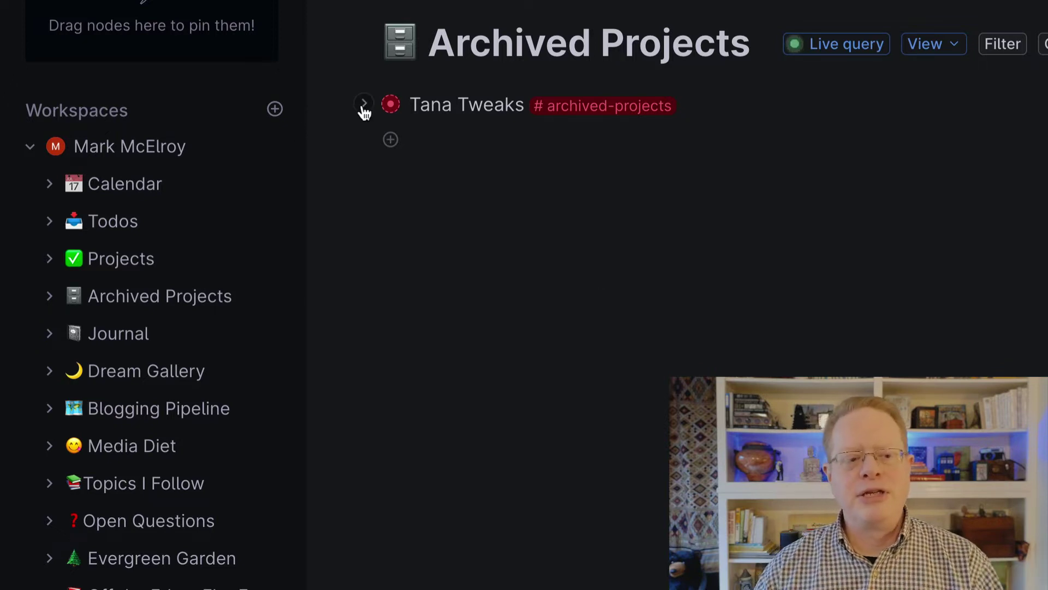
pyautogui.click(363, 106)
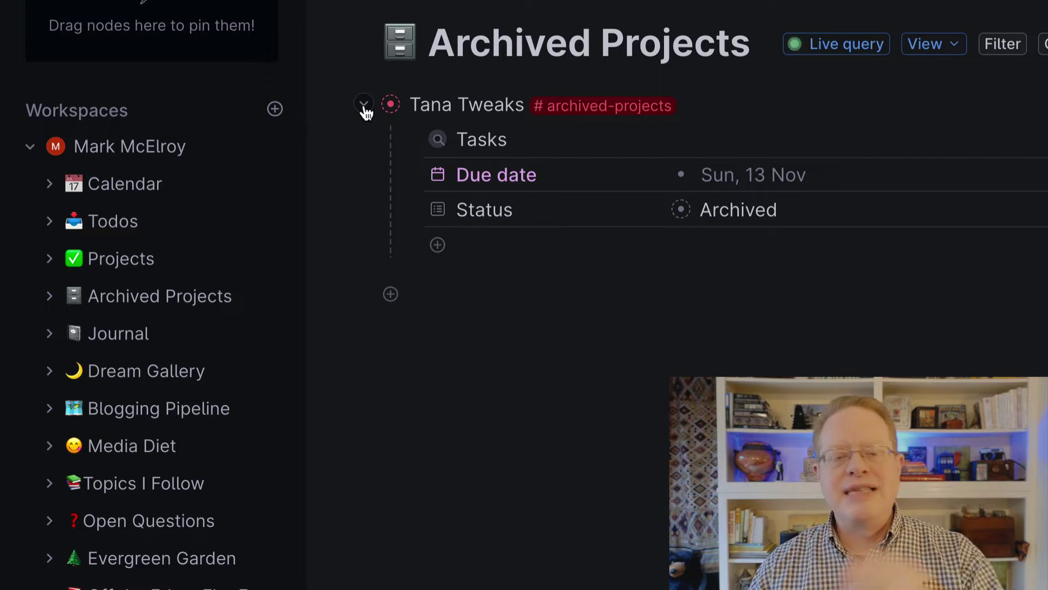
pyautogui.click(364, 106)
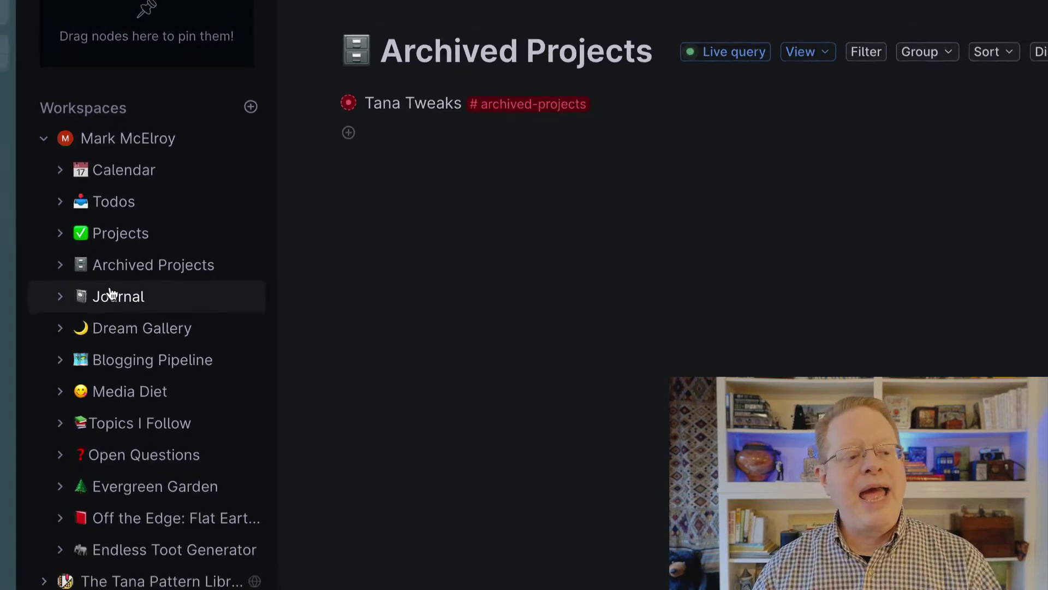
# - View the Journal entries table, return to today's page, and start a new line below Video shot
pyautogui.moveTo(109, 293); pyautogui.dragTo(110, 298)
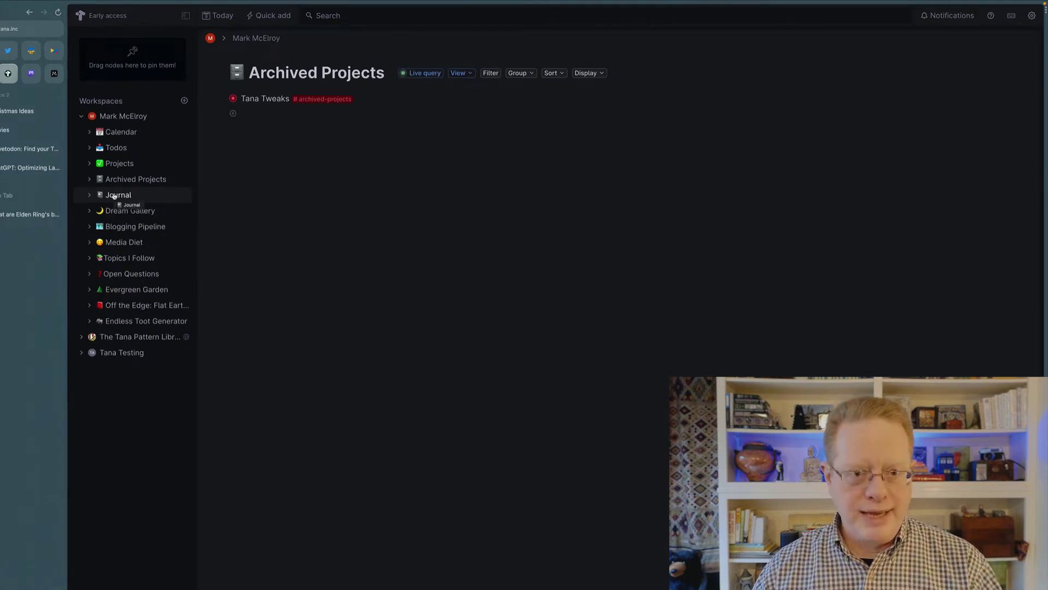
pyautogui.moveTo(114, 196); pyautogui.dragTo(114, 196)
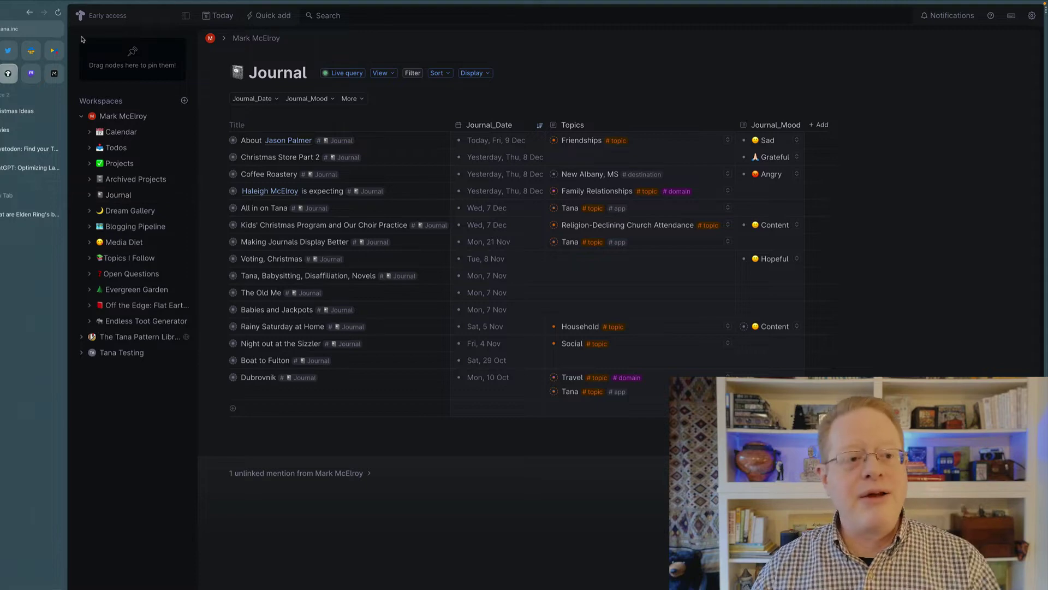
pyautogui.click(221, 15)
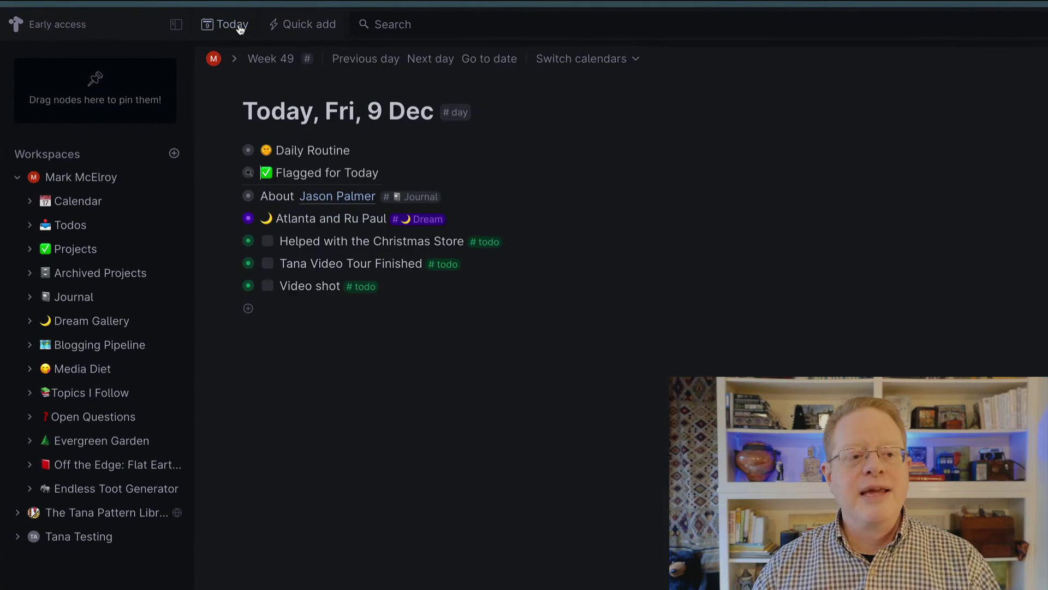
pyautogui.click(325, 304)
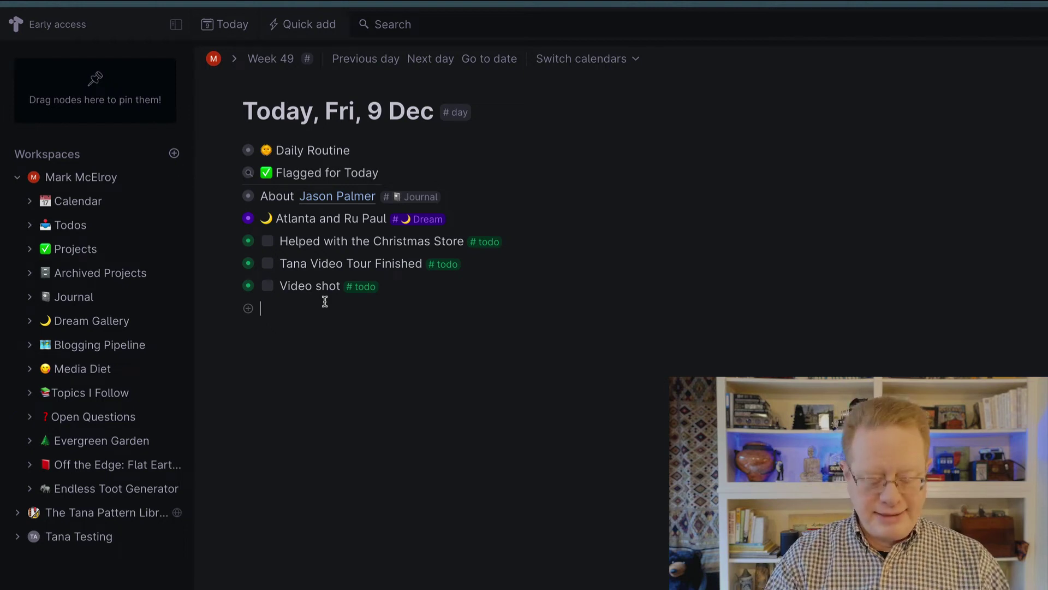
# - Write a 'Lunch with' entry mentioning the guest and tag it #journal
pyautogui.write('Lunch with @CLyde')
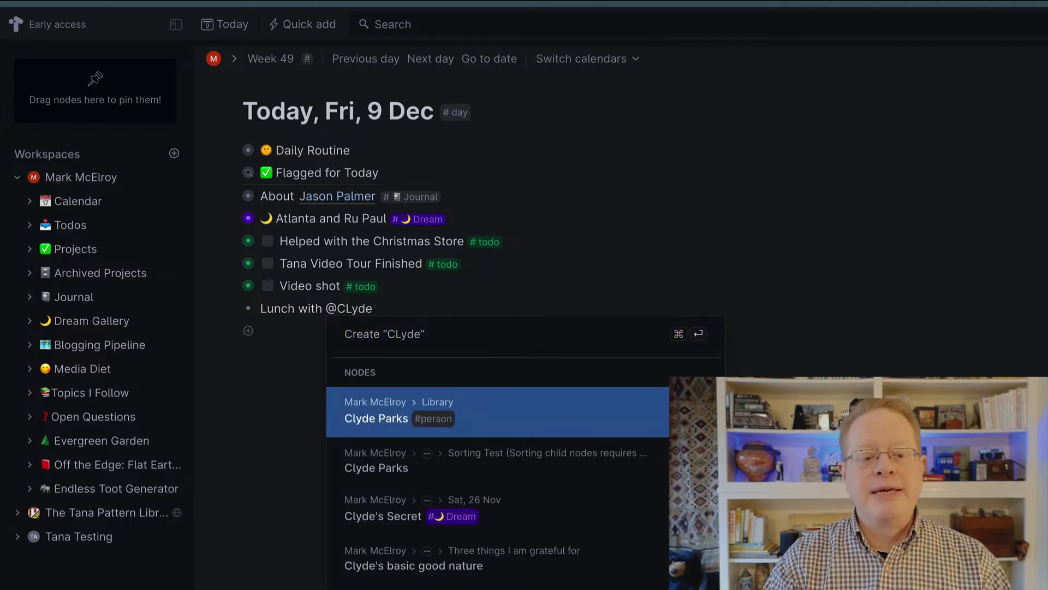
pyautogui.press('Return')
pyautogui.write('#journal')
pyautogui.press('Return')
pyautogui.press('BackSpace')
pyautogui.press('BackSpace')
pyautogui.press('BackSpace')
pyautogui.press('BackSpace')
pyautogui.press('BackSpace')
pyautogui.press('BackSpace')
pyautogui.press('BackSpace')
pyautogui.press('BackSpace')
pyautogui.press('BackSpace')
pyautogui.write('#journ')
pyautogui.press('Return')
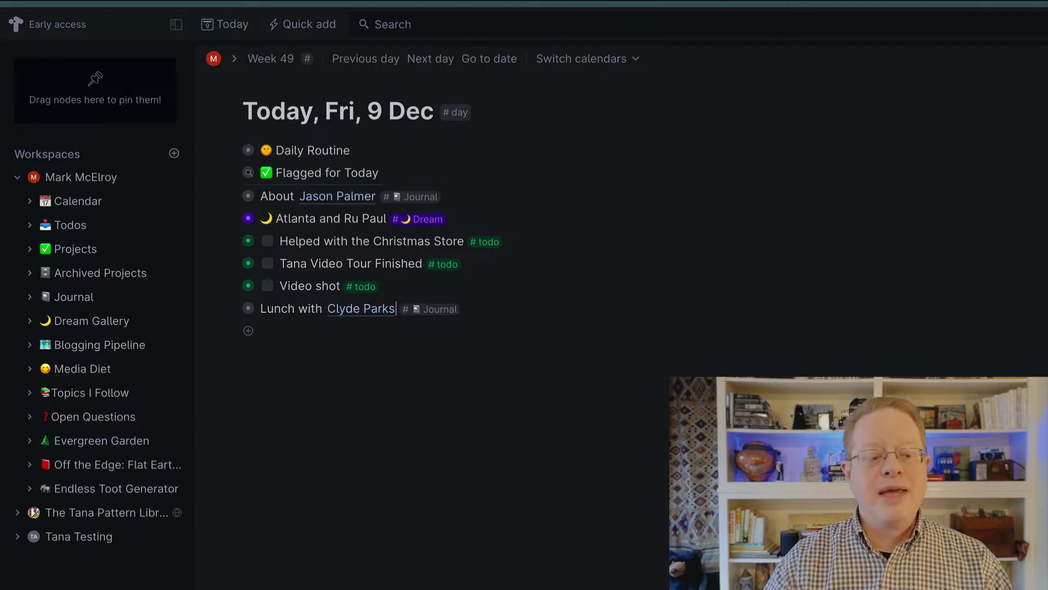
pyautogui.click(231, 309)
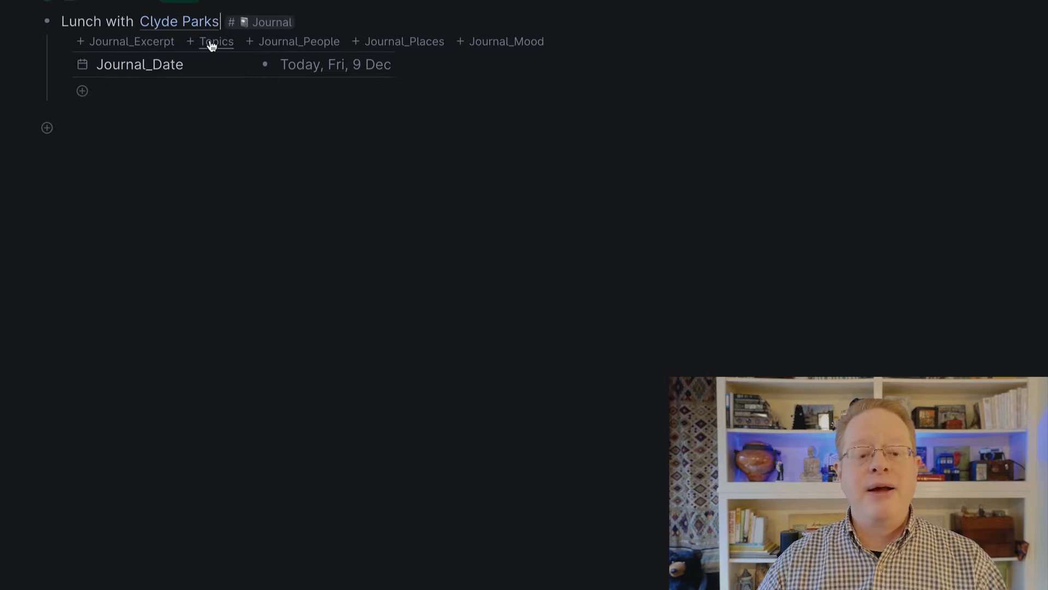
# - Set Journal_People to the guest and Journal_Places to New Tokyo
pyautogui.click(283, 45)
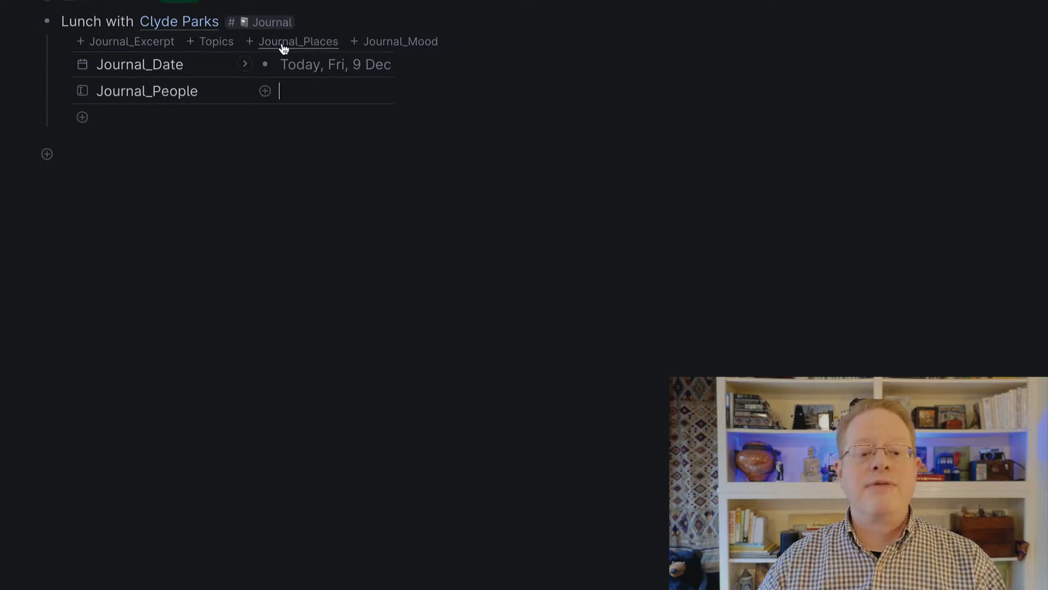
pyautogui.write('@CLyde')
pyautogui.press('Return')
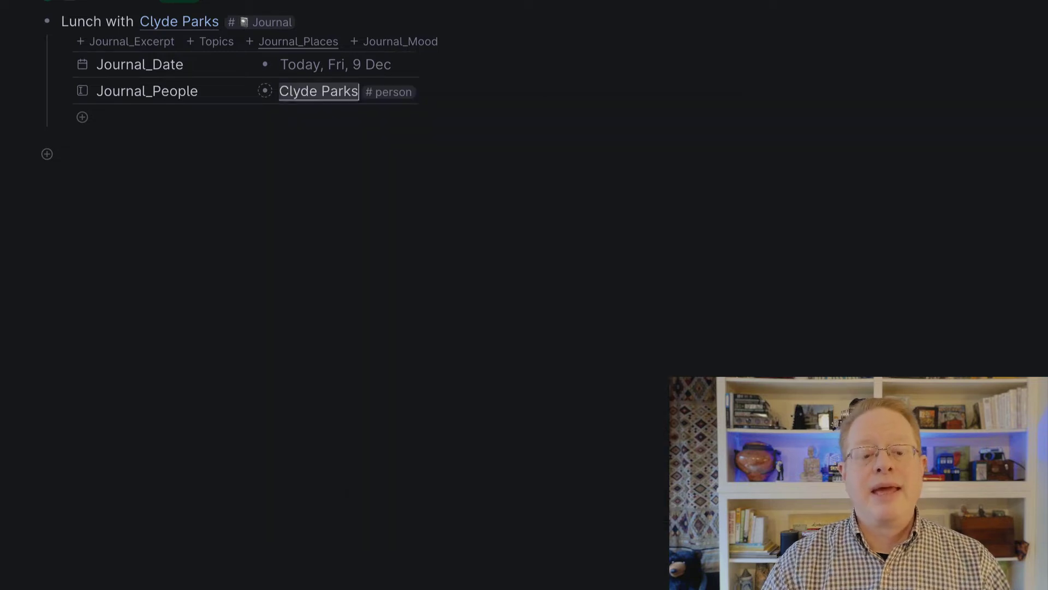
pyautogui.click(311, 42)
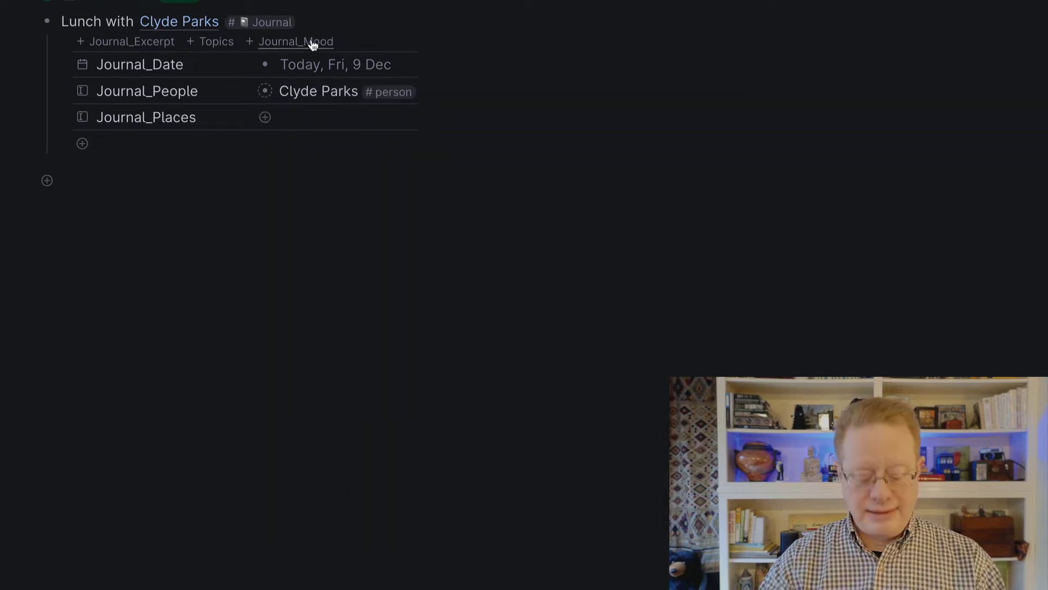
pyautogui.write('@New TOk')
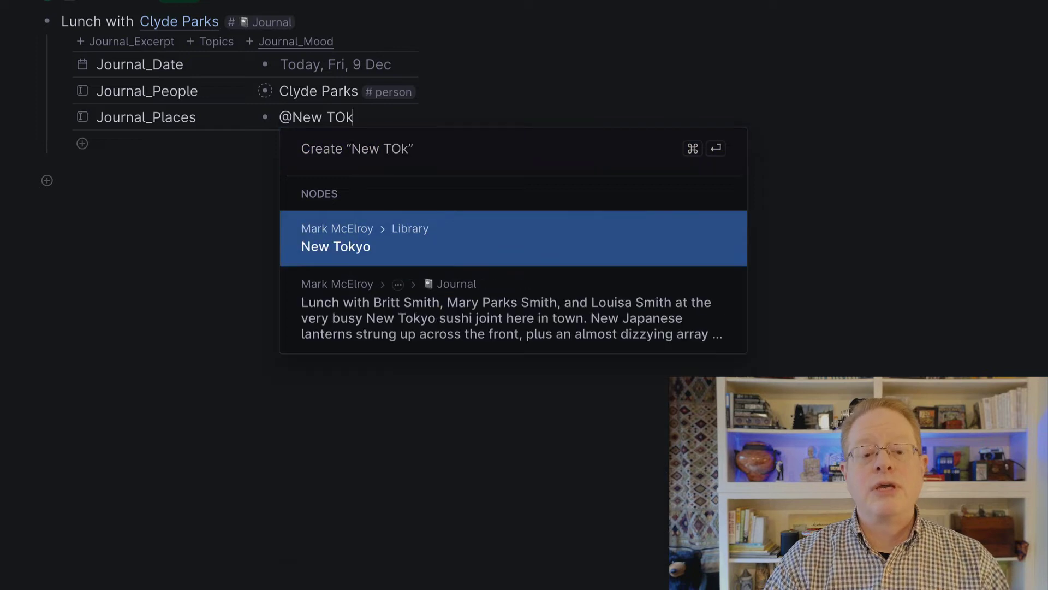
pyautogui.press('BackSpace')
pyautogui.press('BackSpace')
pyautogui.write('okyo')
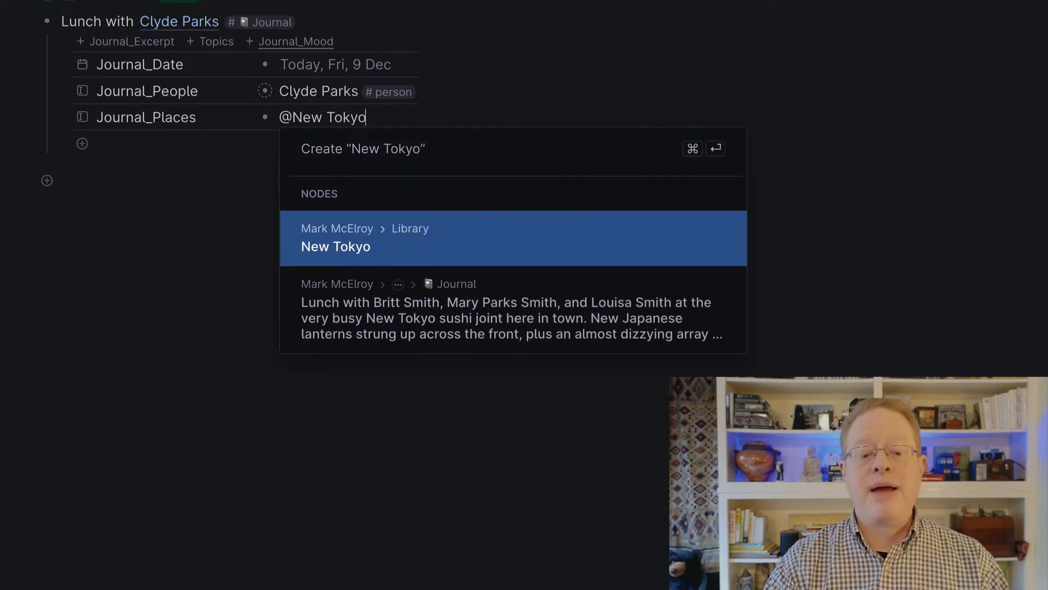
pyautogui.click(340, 244)
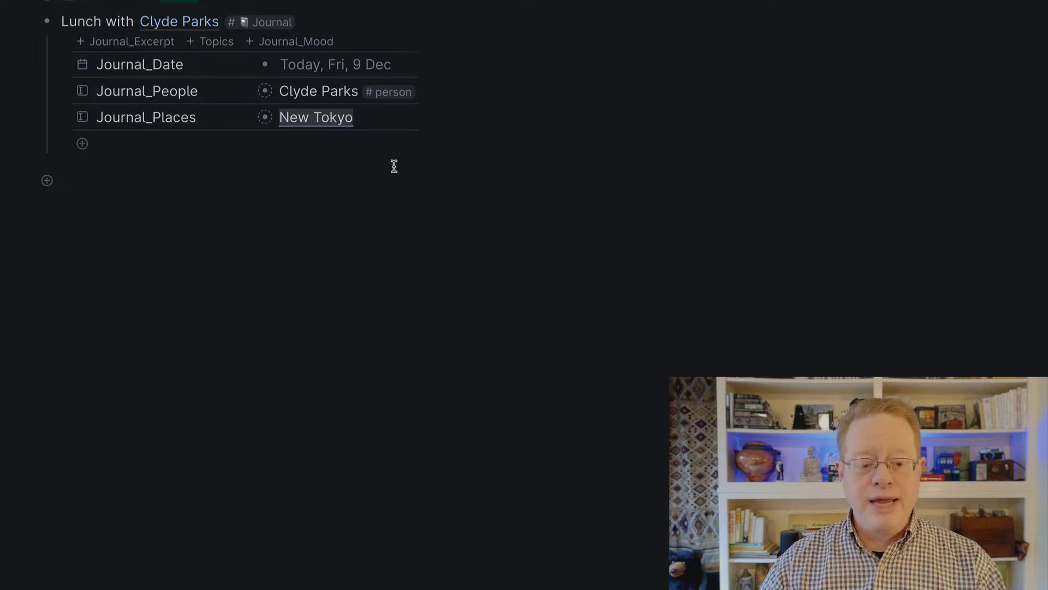
# - Add the note 'We had great sushi at New Tokyo', fixing the sushui typo
pyautogui.click(396, 148)
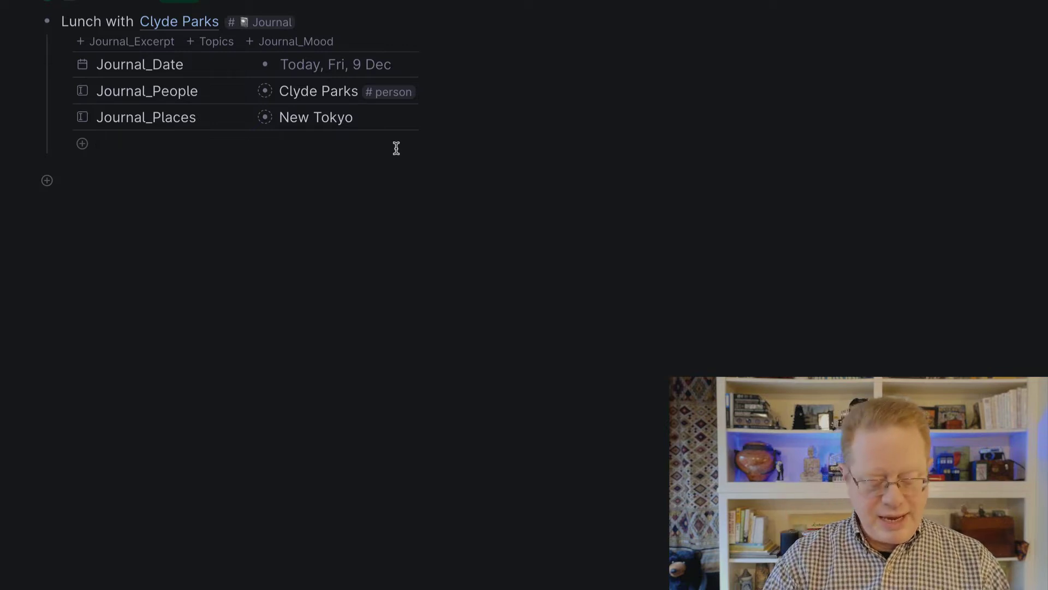
pyautogui.write('We had great su')
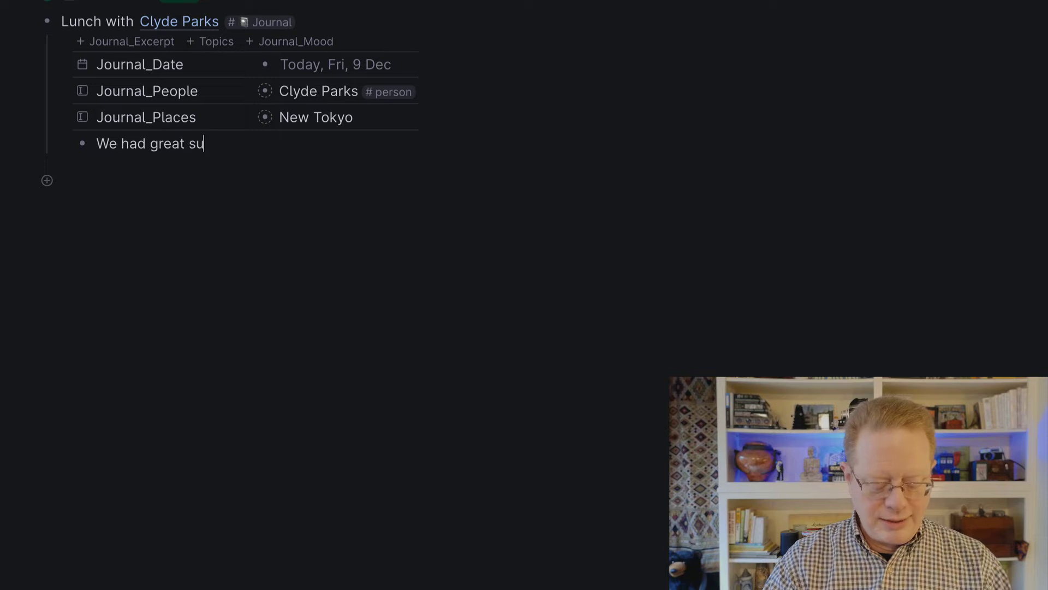
pyautogui.write('shui at New ')
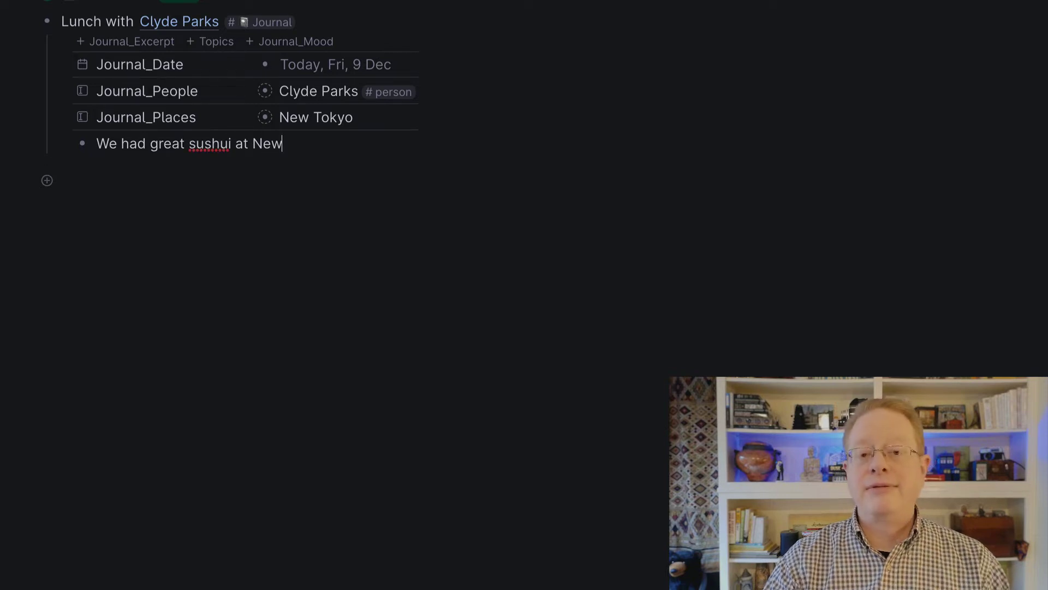
pyautogui.write('Tokyo')
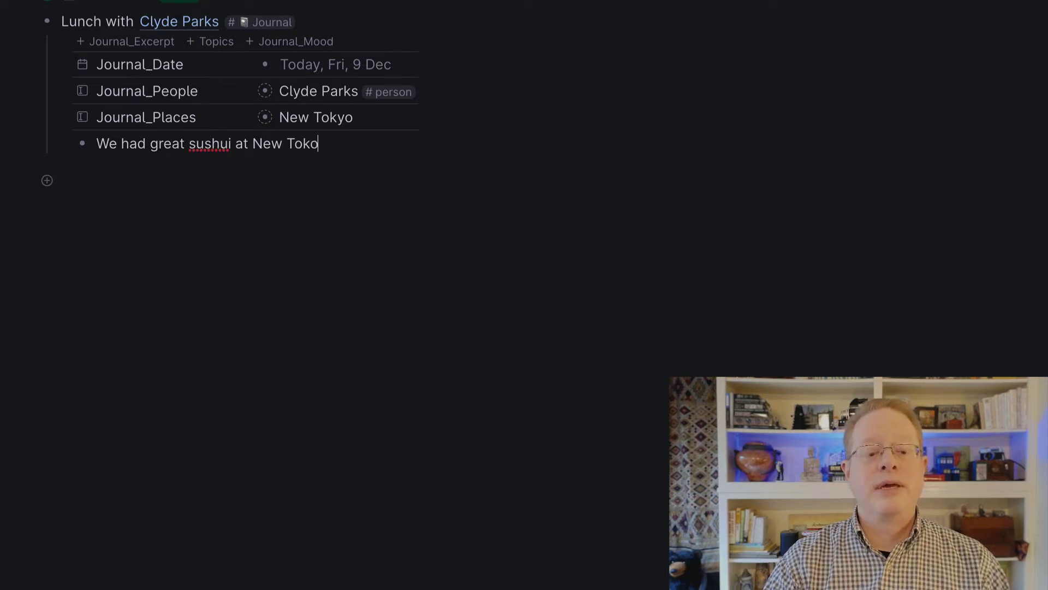
pyautogui.click(205, 145)
pyautogui.rightClick(205, 147)
pyautogui.click(221, 157)
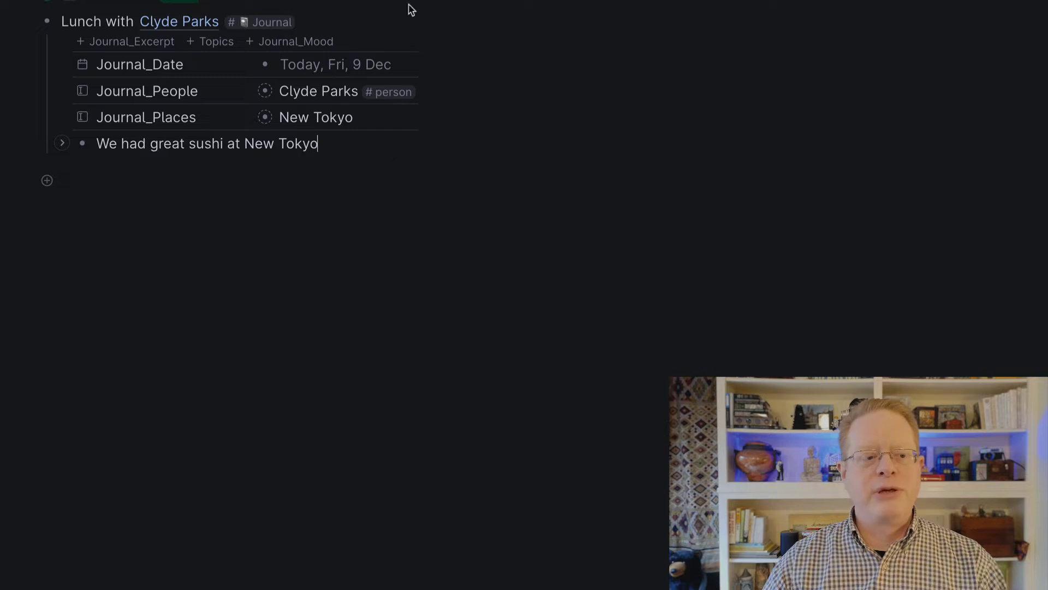
# - Set the lunch entry's Journal_Mood to Content in the Journal table, then open the Dream Gallery
pyautogui.click(61, 247)
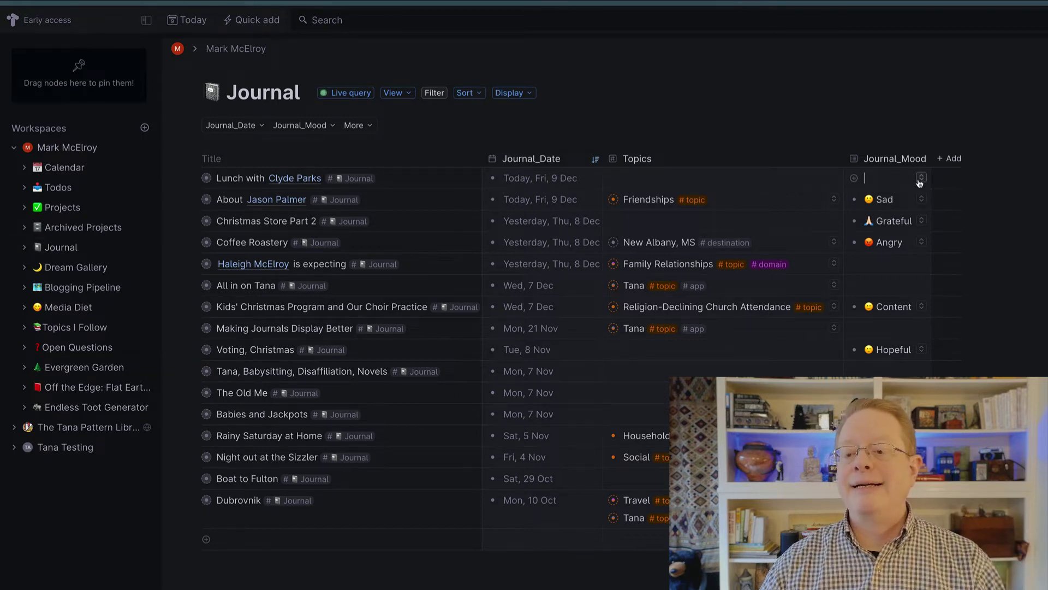
pyautogui.click(920, 177)
pyautogui.click(894, 207)
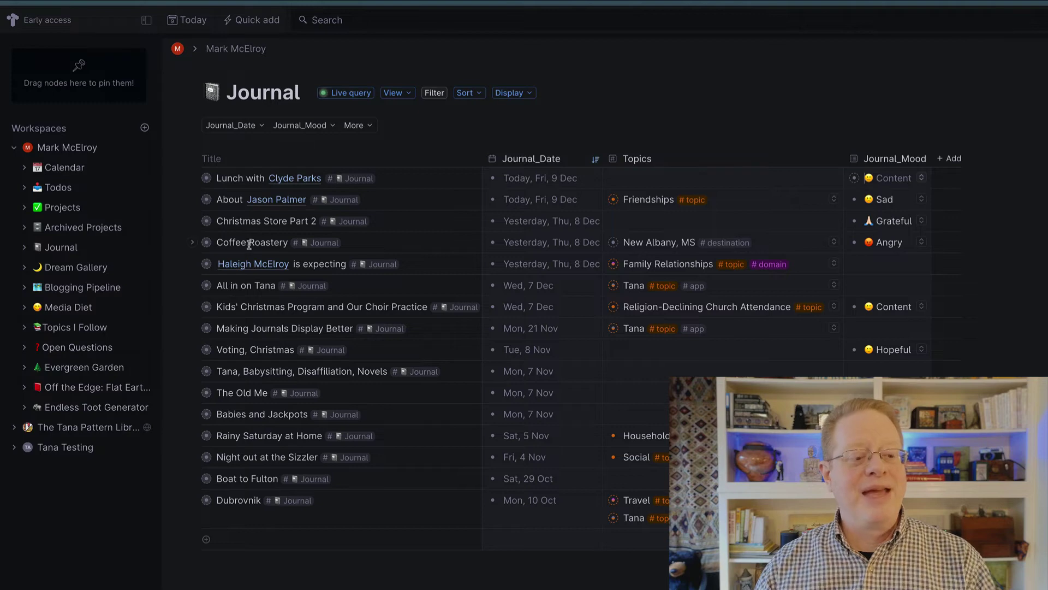
pyautogui.moveTo(92, 270); pyautogui.dragTo(93, 271)
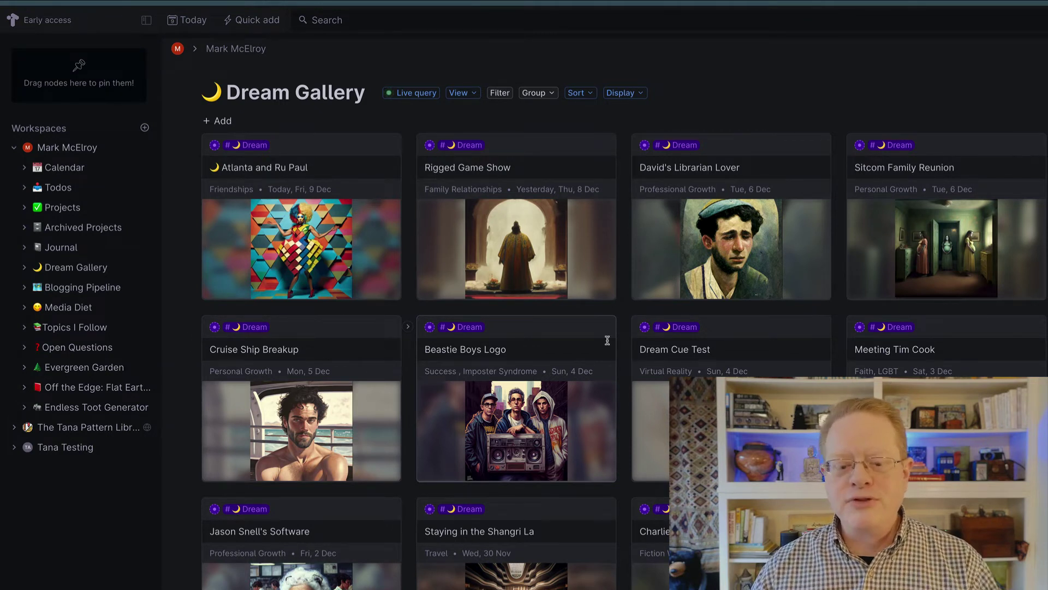
# - Scroll down through the dream cards such as Car Dealership and Family in Hollow Tree
pyautogui.scroll(-6, 607, 340)
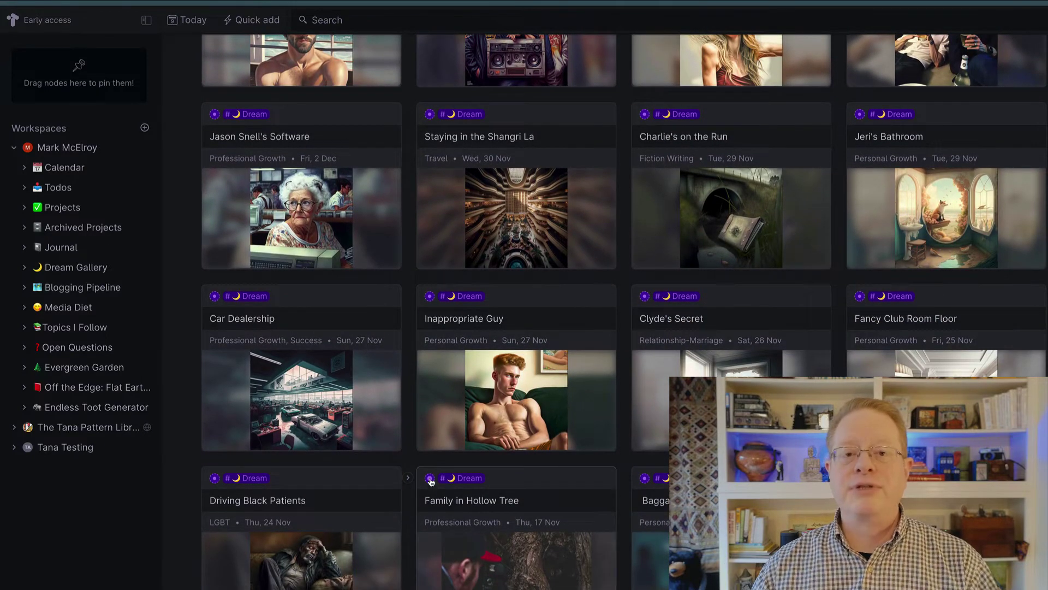
# - Open the Family in Hollow Tree dream full-page to view its symbols and possible messages
pyautogui.click(430, 479)
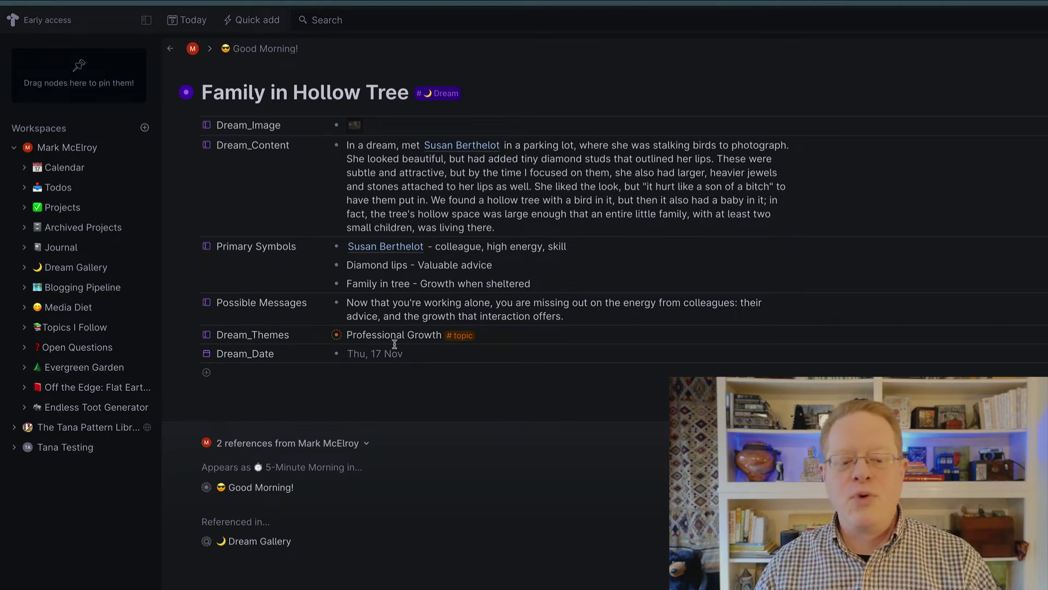
# - Go back to the Dream Gallery and return to the top of its card grid
pyautogui.click(170, 49)
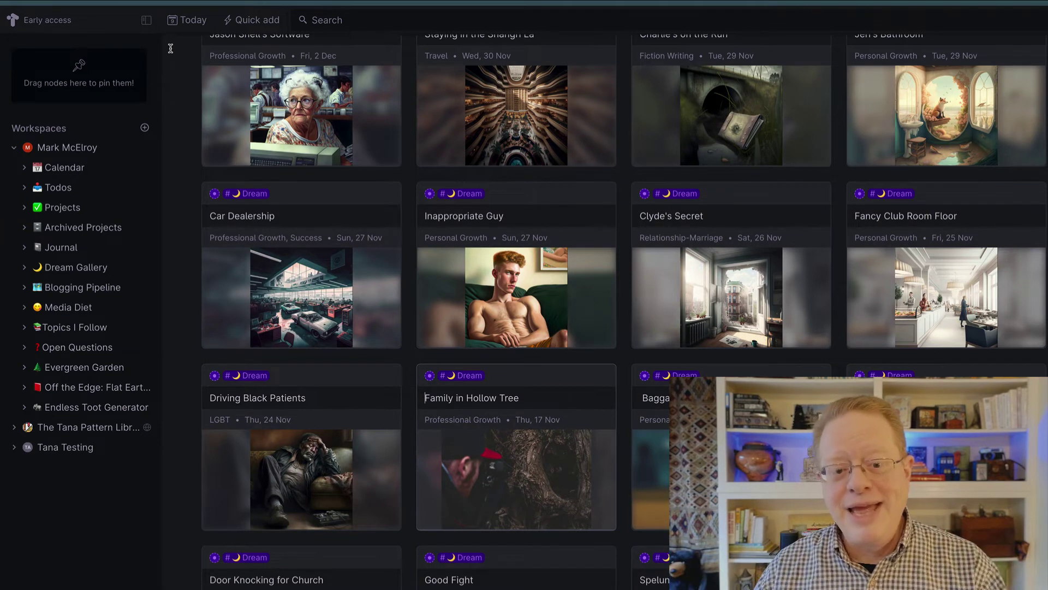
pyautogui.scroll(2, 421, 328)
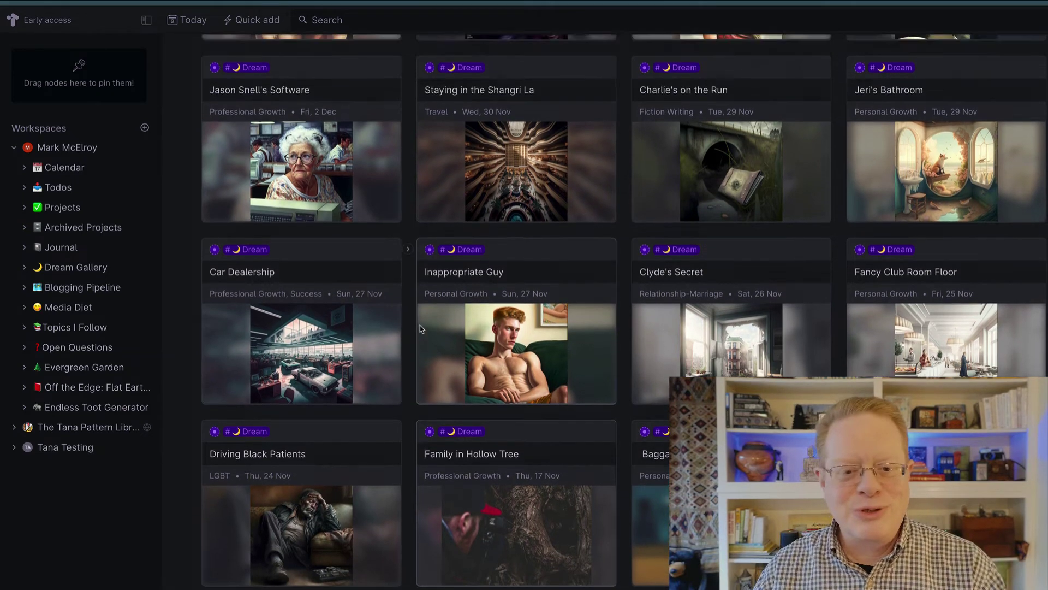
pyautogui.scroll(10, 421, 328)
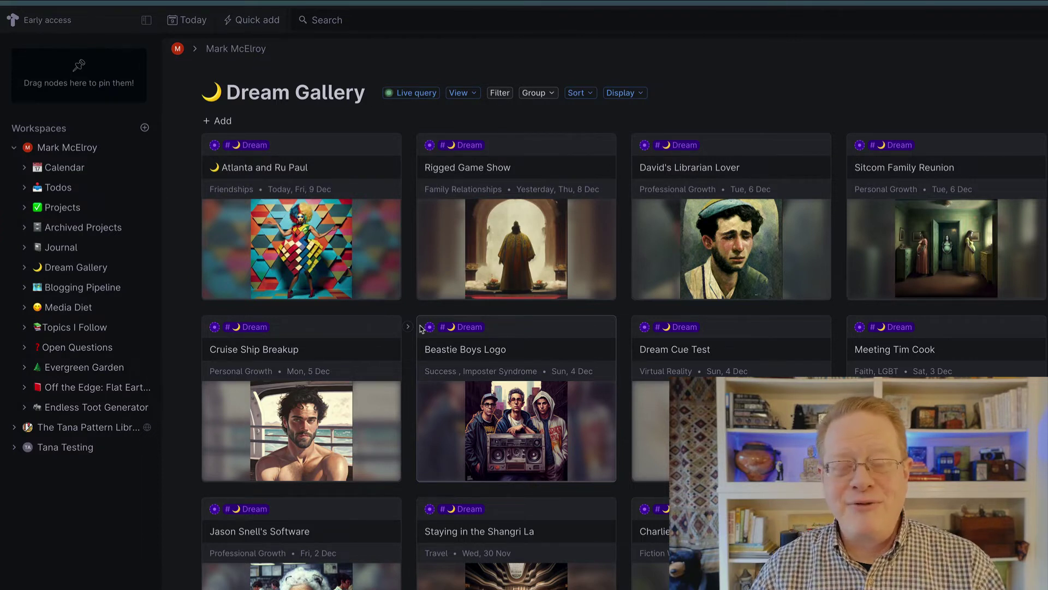
# - Leave the Dream Gallery by opening the Blogging Pipeline from the sidebar
pyautogui.click(61, 296)
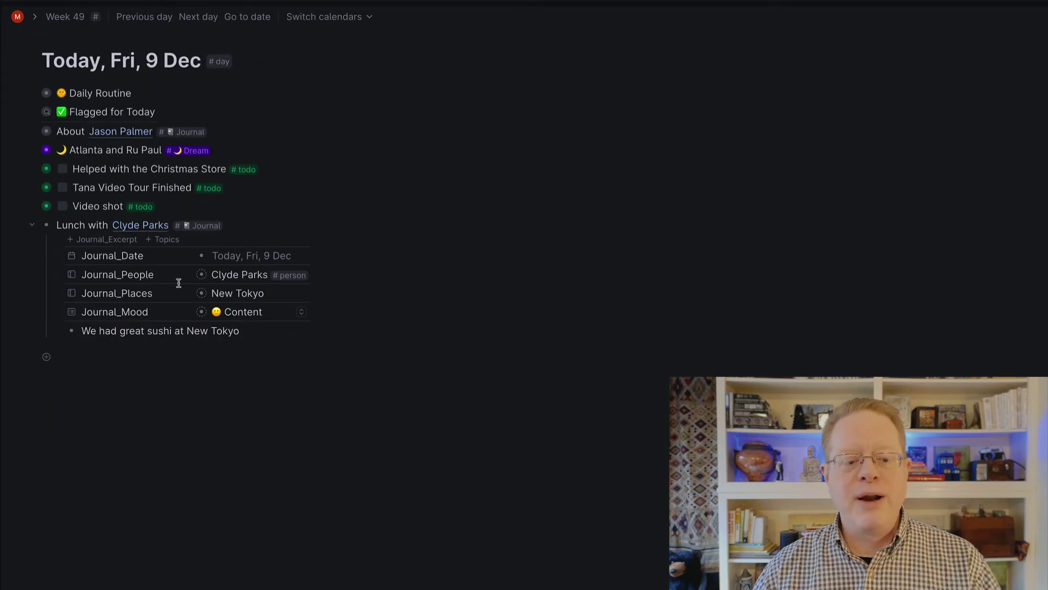
# - Add a 'Dog Grooming' entry below the lunch entry, tagged as a blog post
pyautogui.click(157, 357)
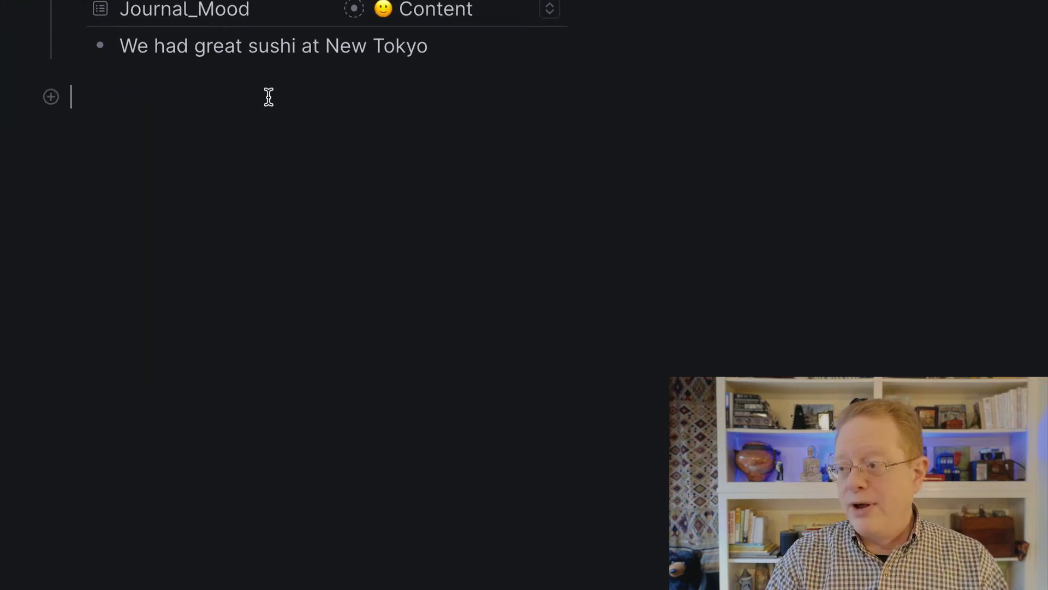
pyautogui.write('Dog G')
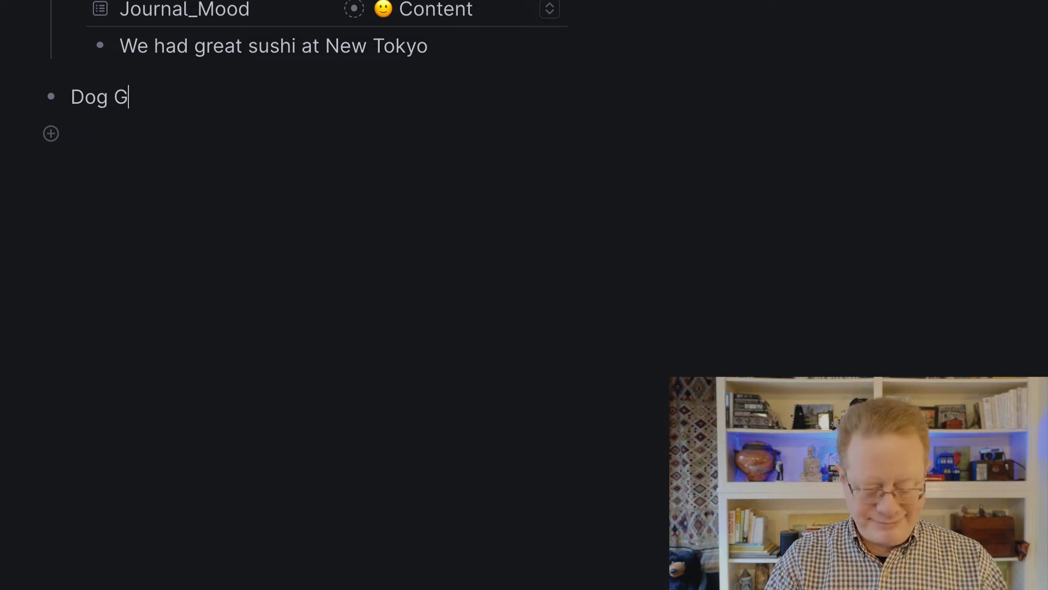
pyautogui.write('rooming ')
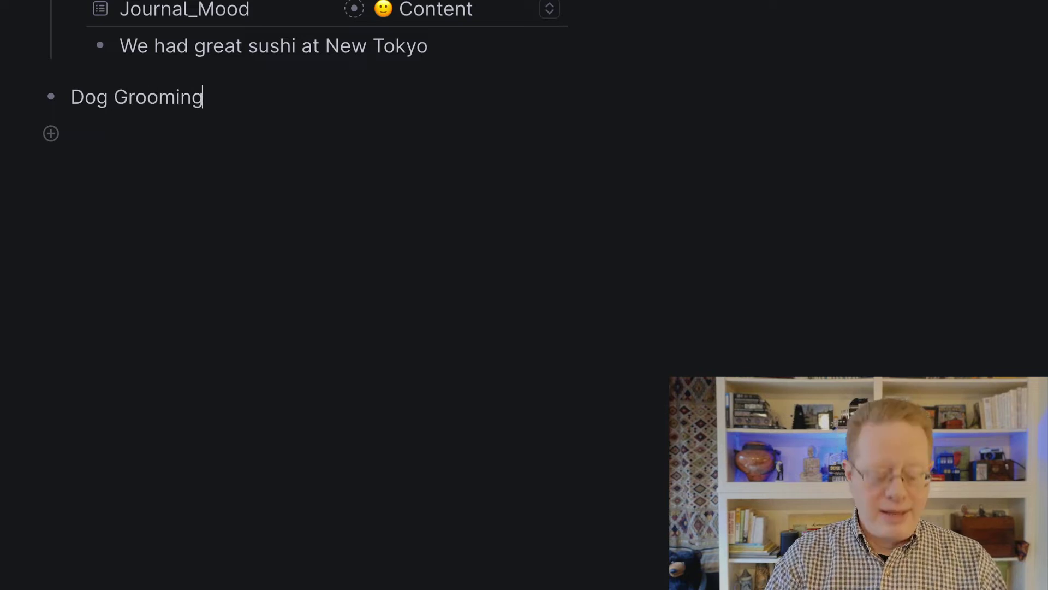
pyautogui.write('#blog')
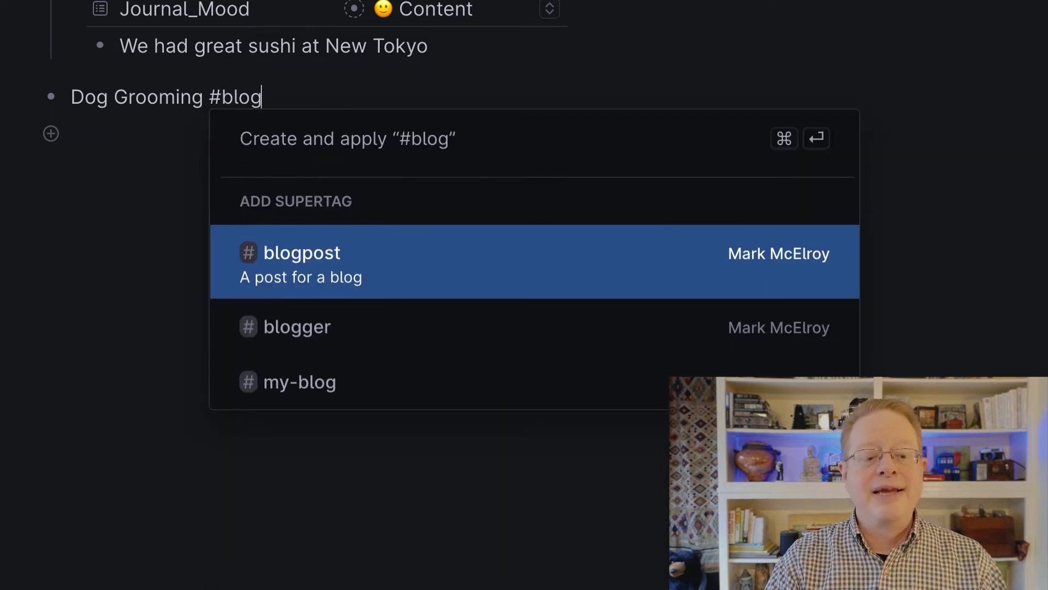
pyautogui.press('Return')
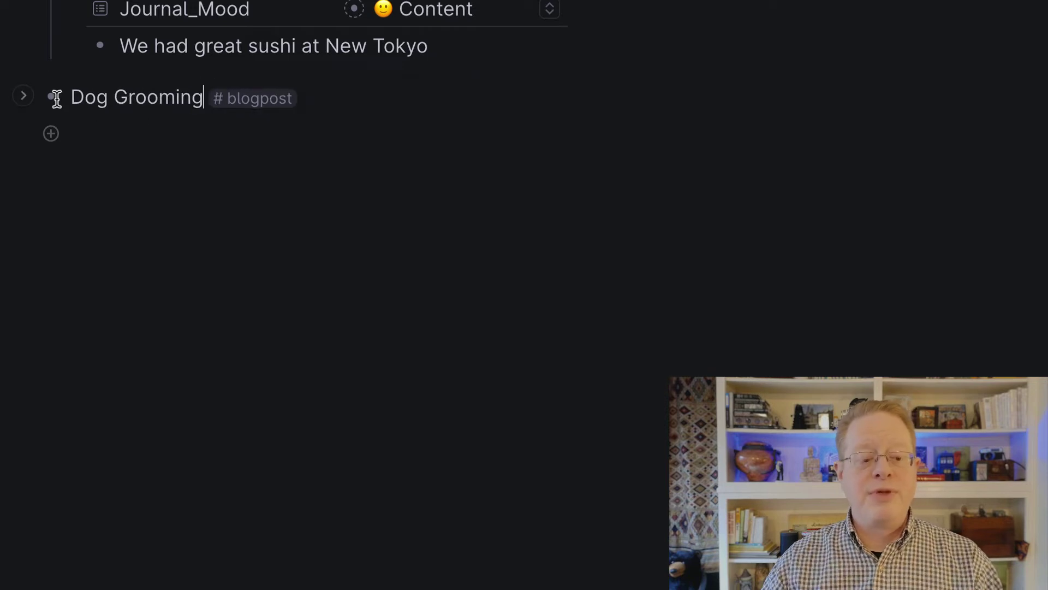
# - Set Dog Grooming's Blog_ID field to MadeByMark.com
pyautogui.click(24, 97)
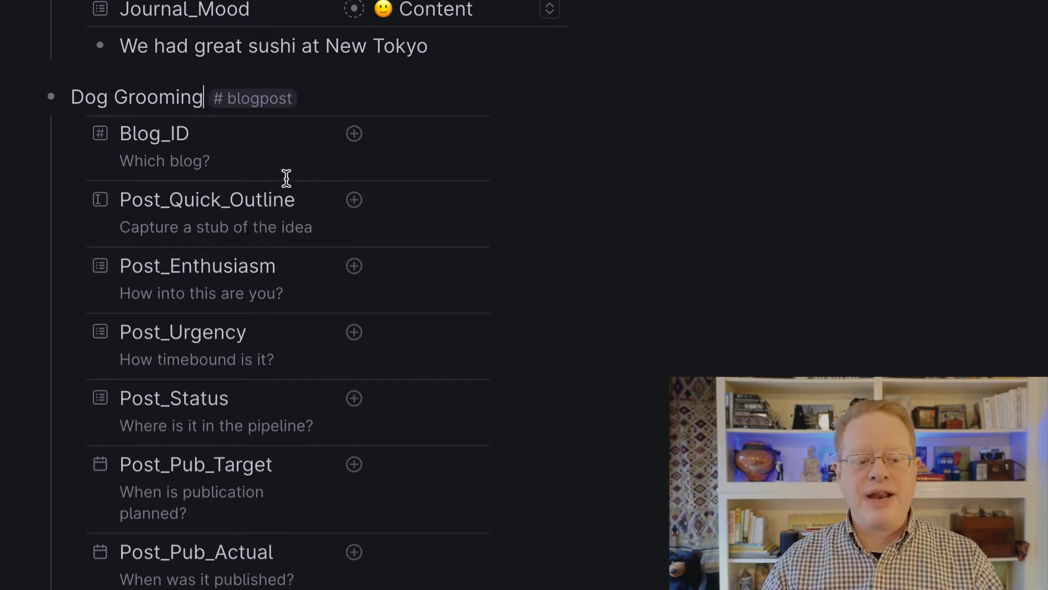
pyautogui.scroll(-1, 286, 179)
pyautogui.click(470, 95)
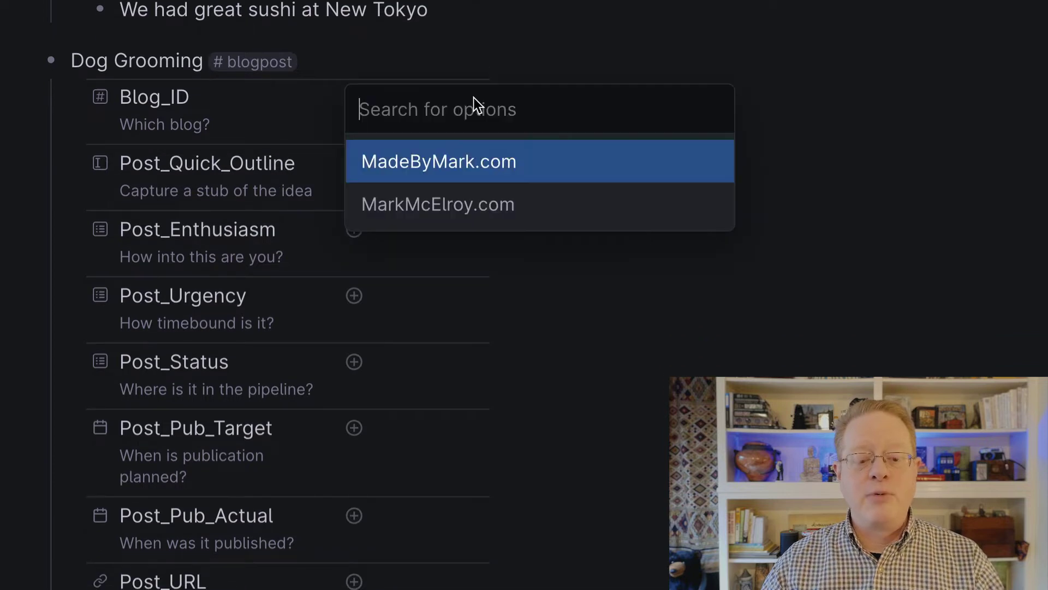
pyautogui.click(428, 167)
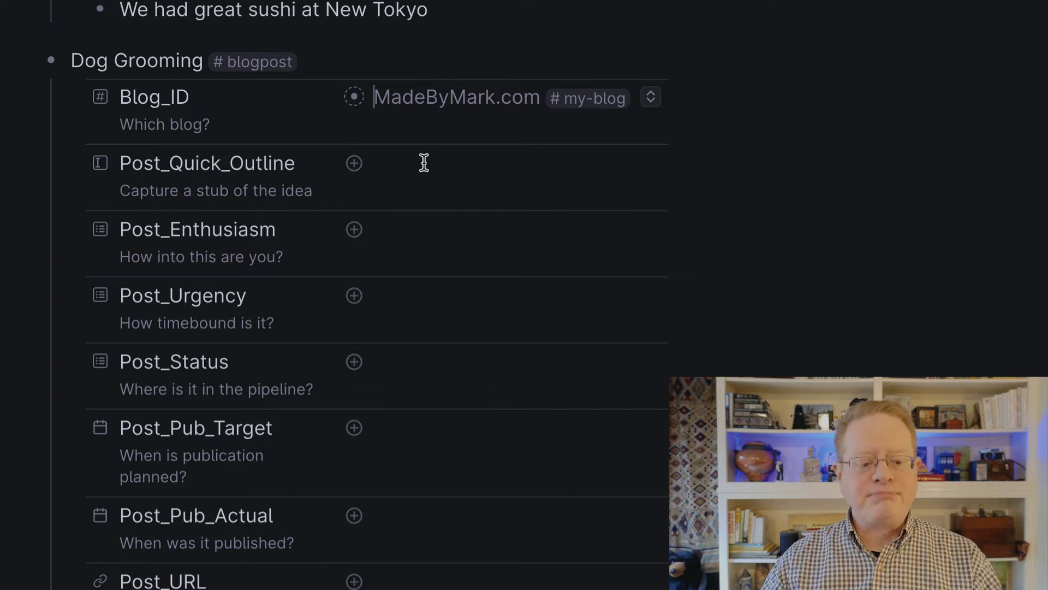
pyautogui.click(424, 163)
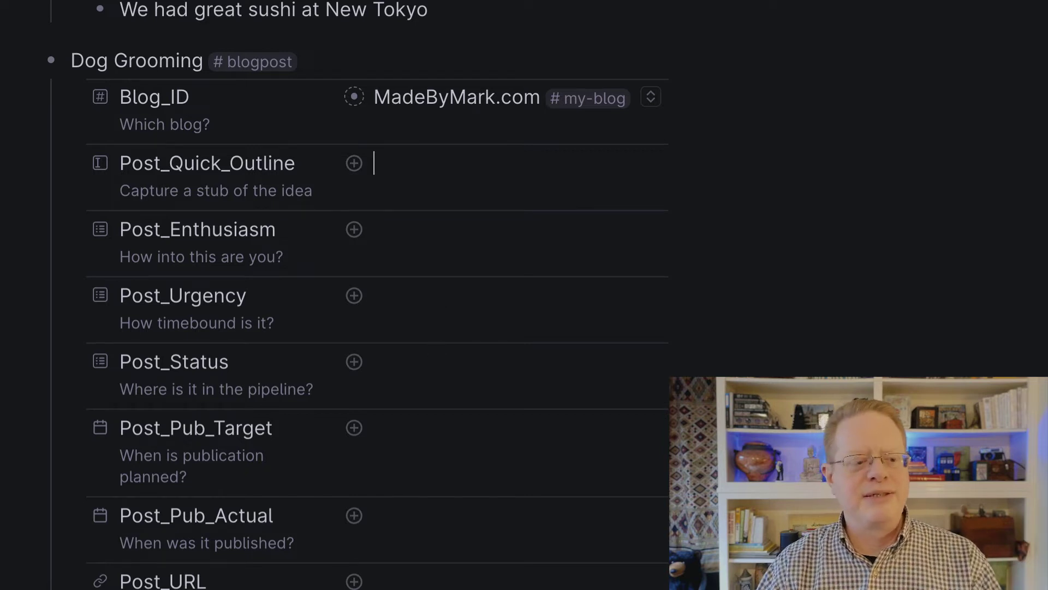
# - View the Blogging Pipeline table, then switch to the Media Diet table
pyautogui.click(65, 286)
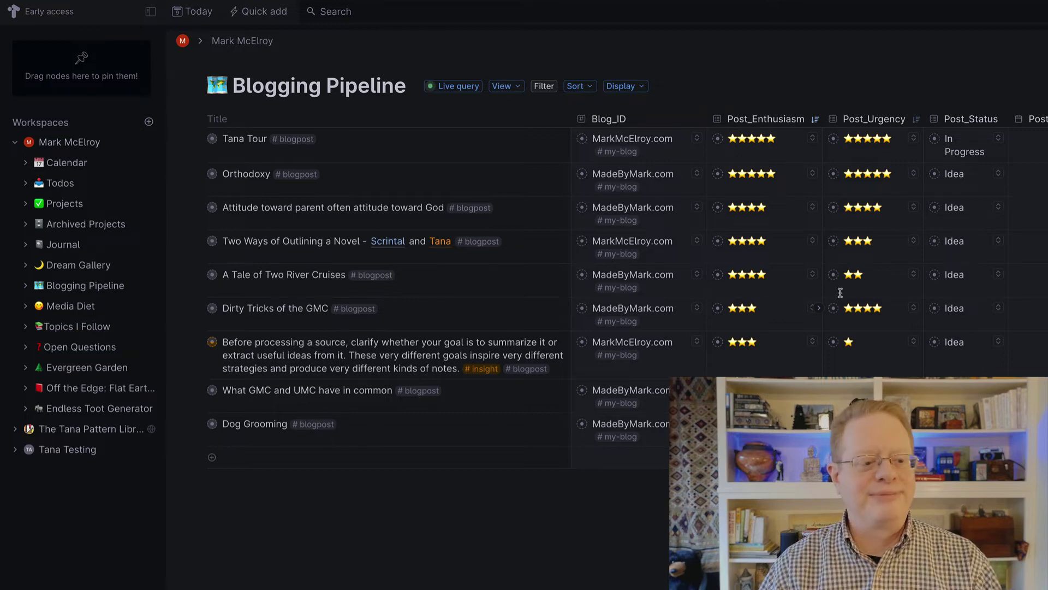
pyautogui.click(76, 309)
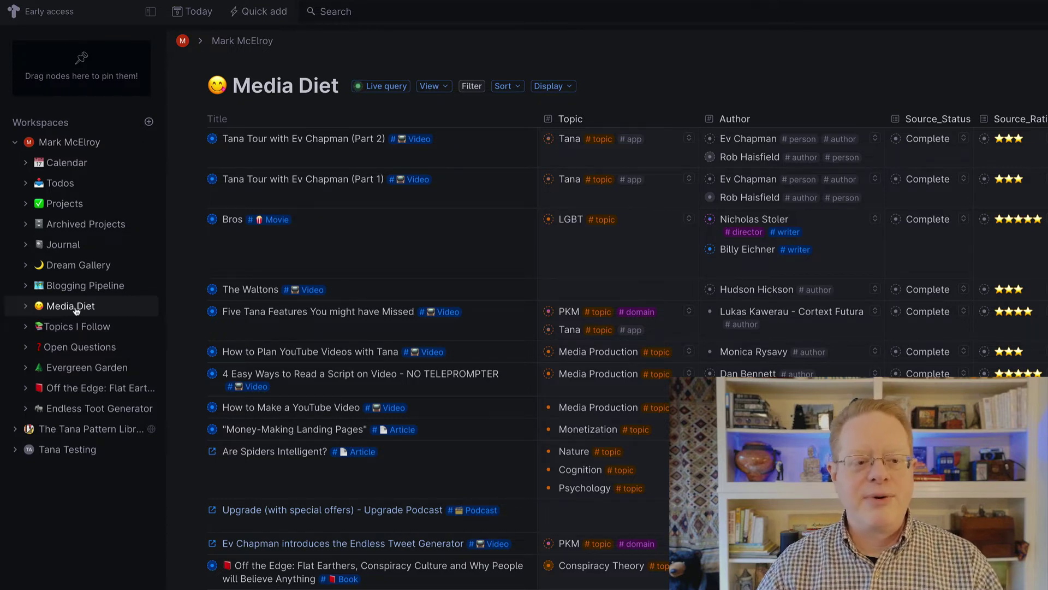
pyautogui.click(198, 140)
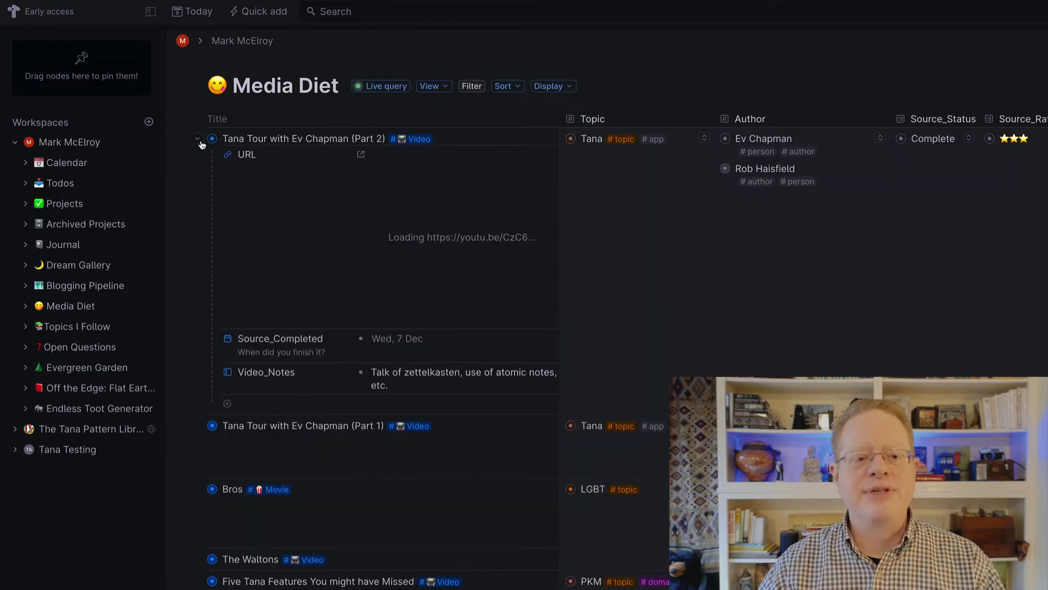
pyautogui.click(200, 142)
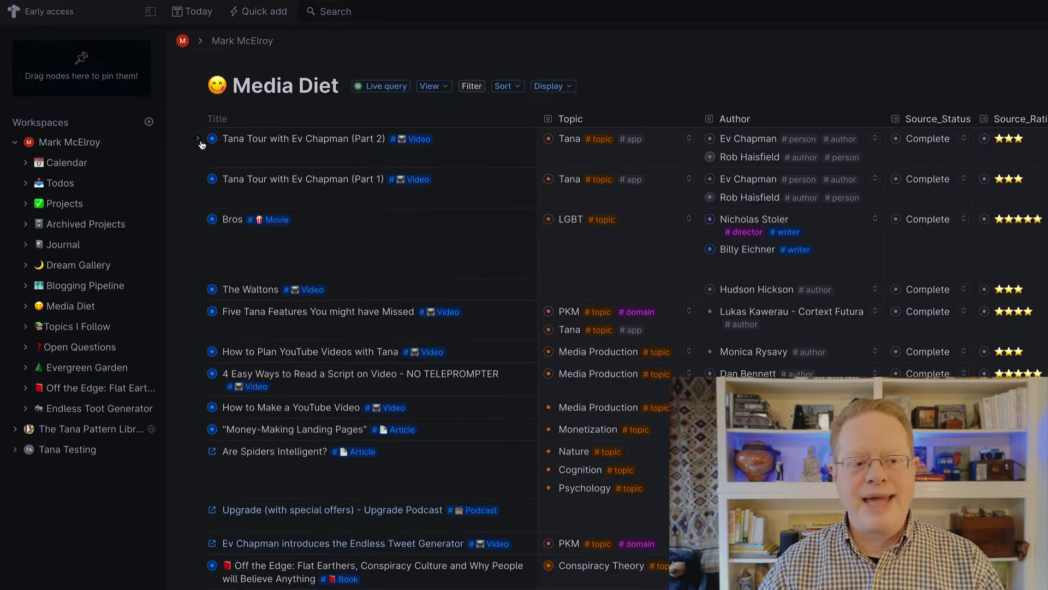
pyautogui.click(212, 139)
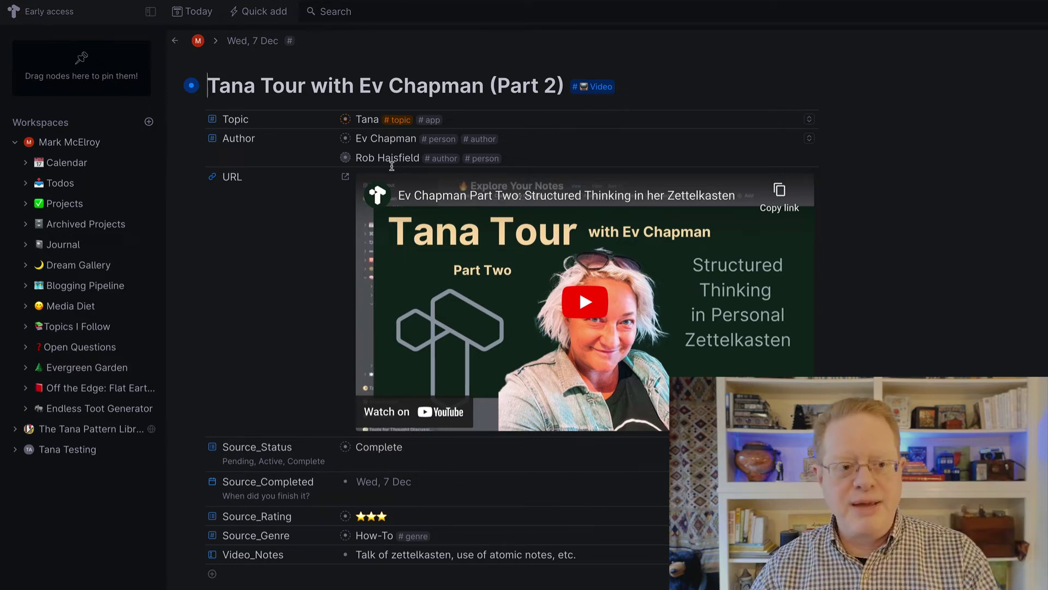
pyautogui.click(175, 41)
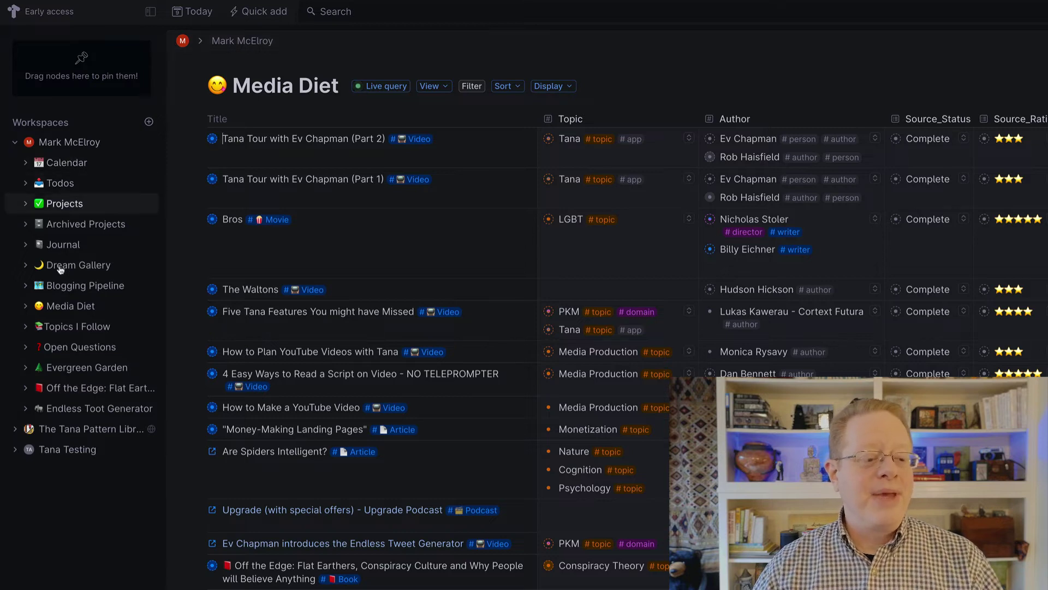
# - View the Topics I Follow list, then go to the Open Questions page
pyautogui.click(59, 330)
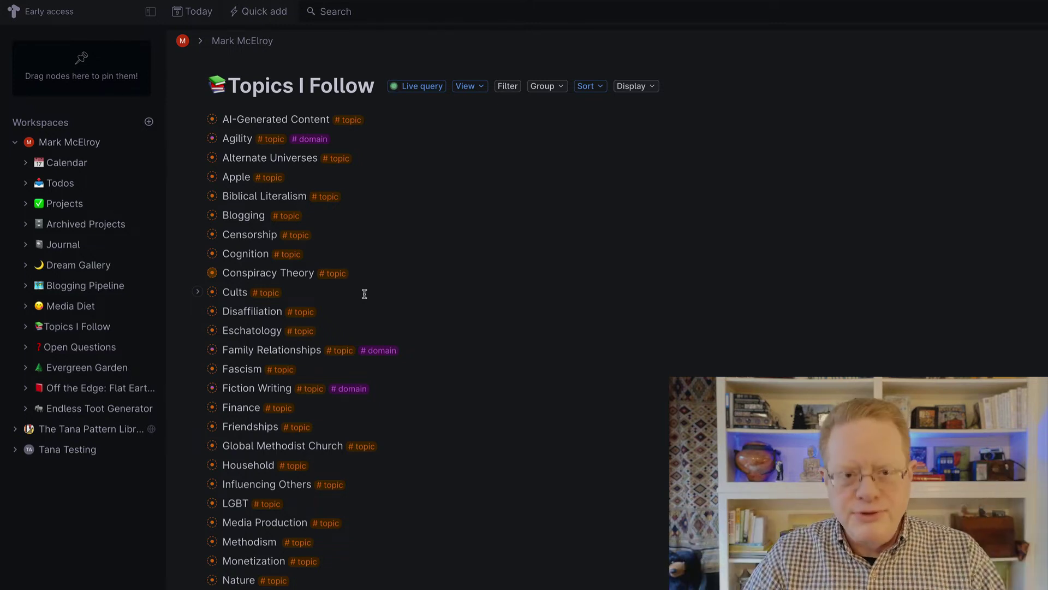
pyautogui.click(88, 348)
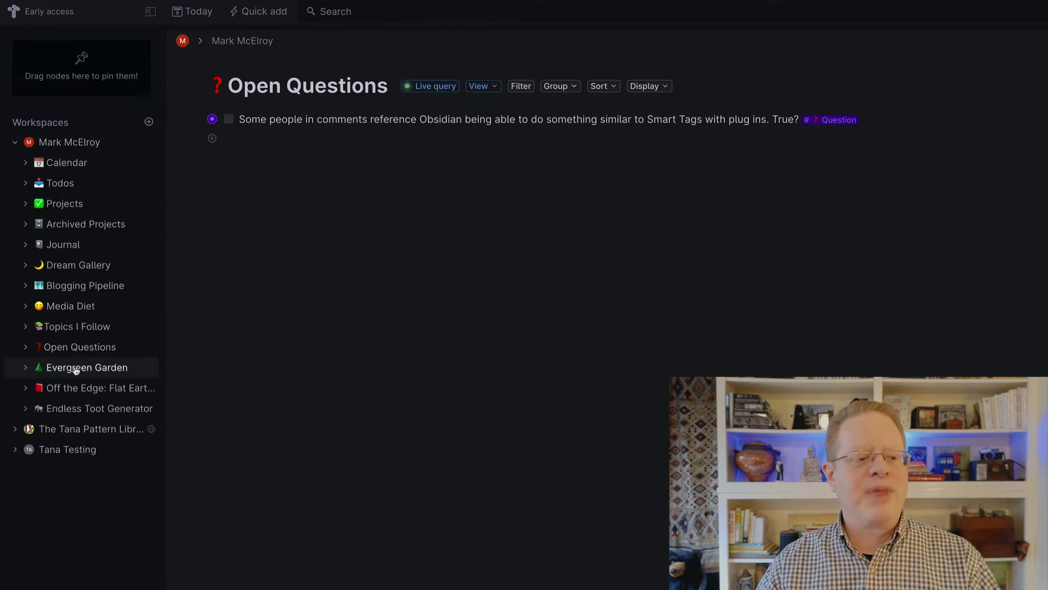
# - Show the Evergreen Garden live query of three evergreen notes
pyautogui.click(76, 369)
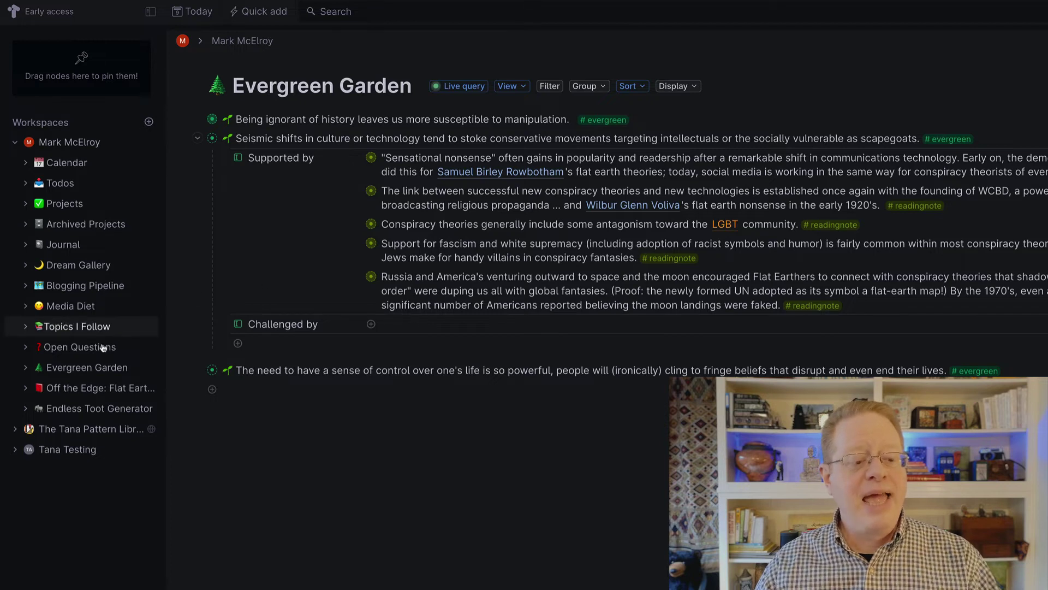
# - Open the Off the Edge book page and remove its Complete Source_Status
pyautogui.click(82, 388)
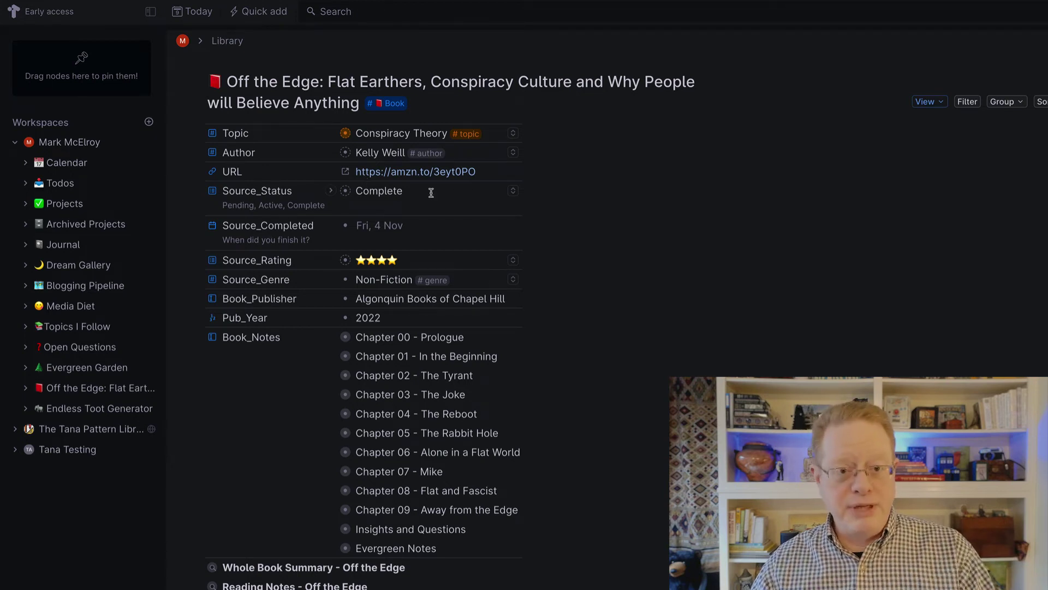
pyautogui.click(513, 191)
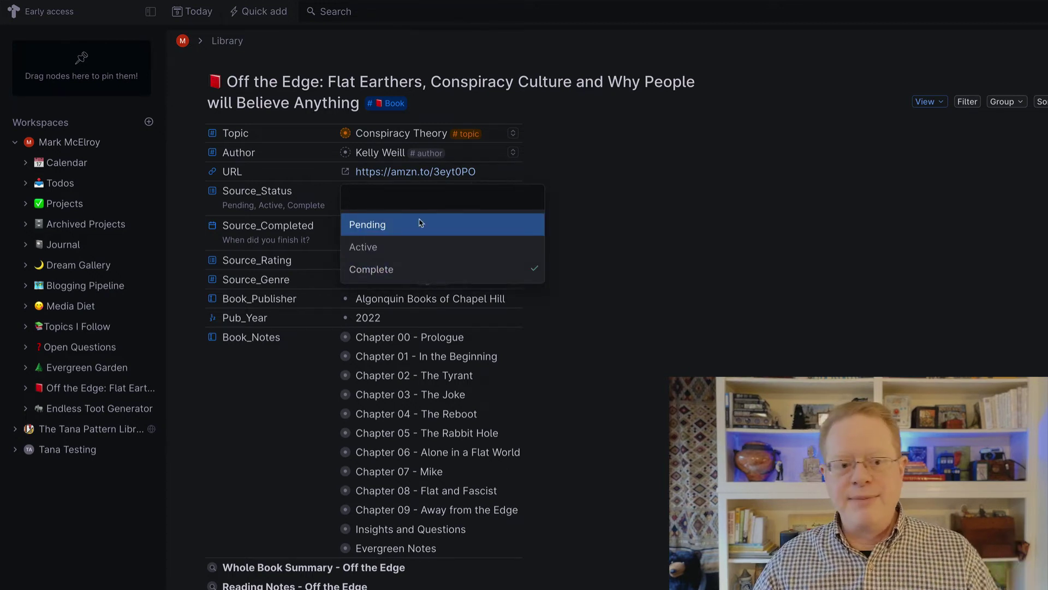
pyautogui.click(373, 271)
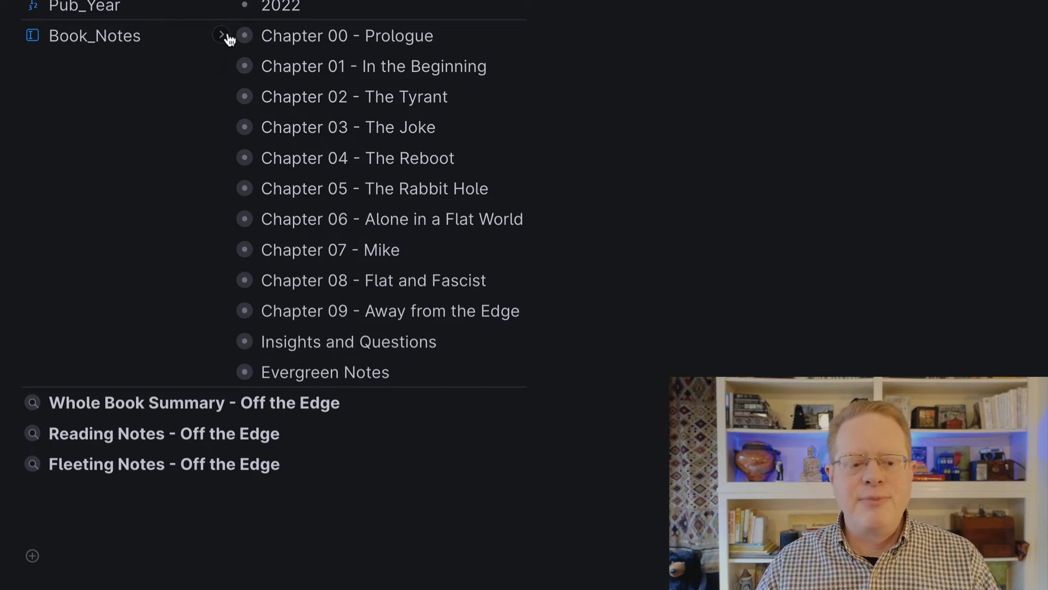
# - Expand Chapter 00 - Prologue and the Global Methodist Church note, then scroll through the chapters
pyautogui.click(223, 37)
pyautogui.scroll(-6, 415, 134)
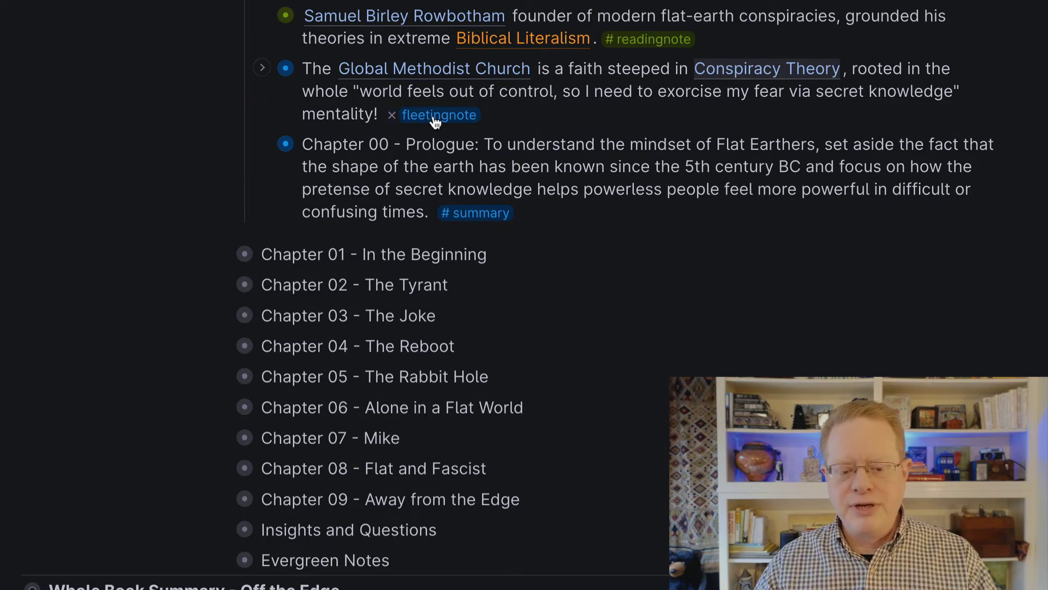
pyautogui.click(263, 70)
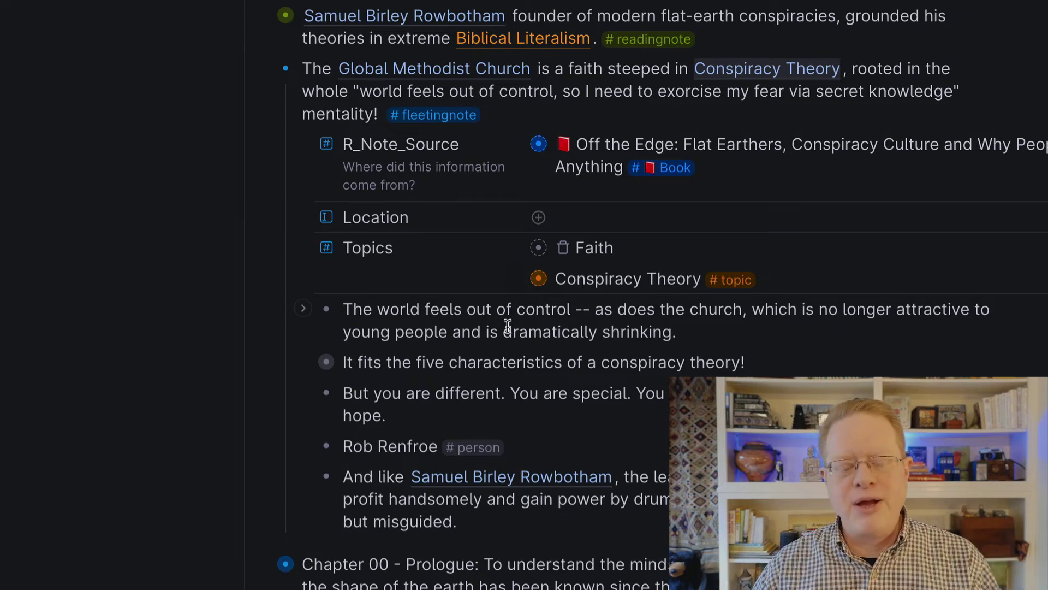
pyautogui.scroll(-6, 504, 369)
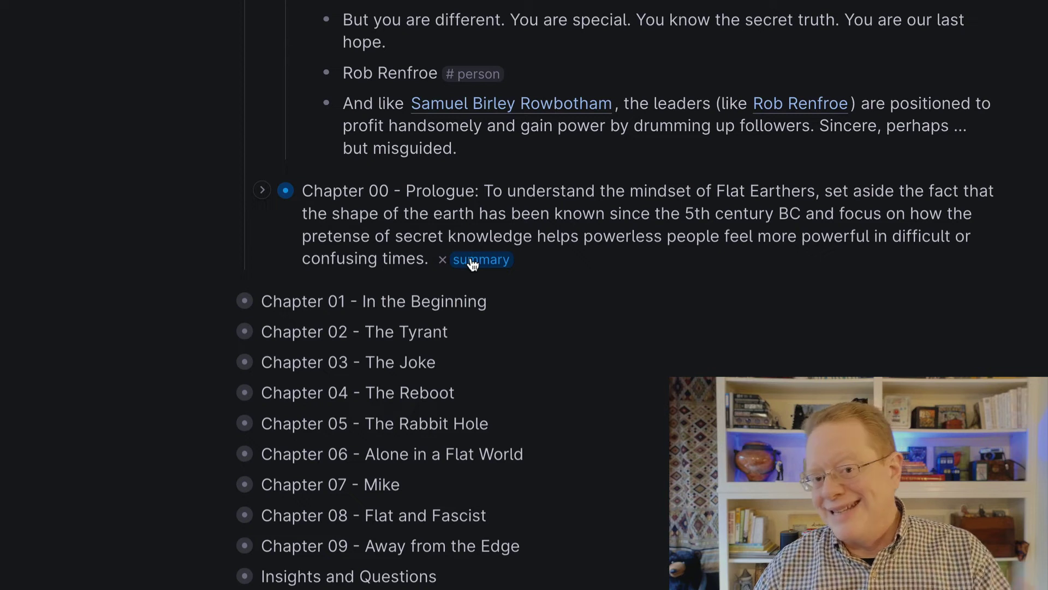
pyautogui.moveTo(485, 264)
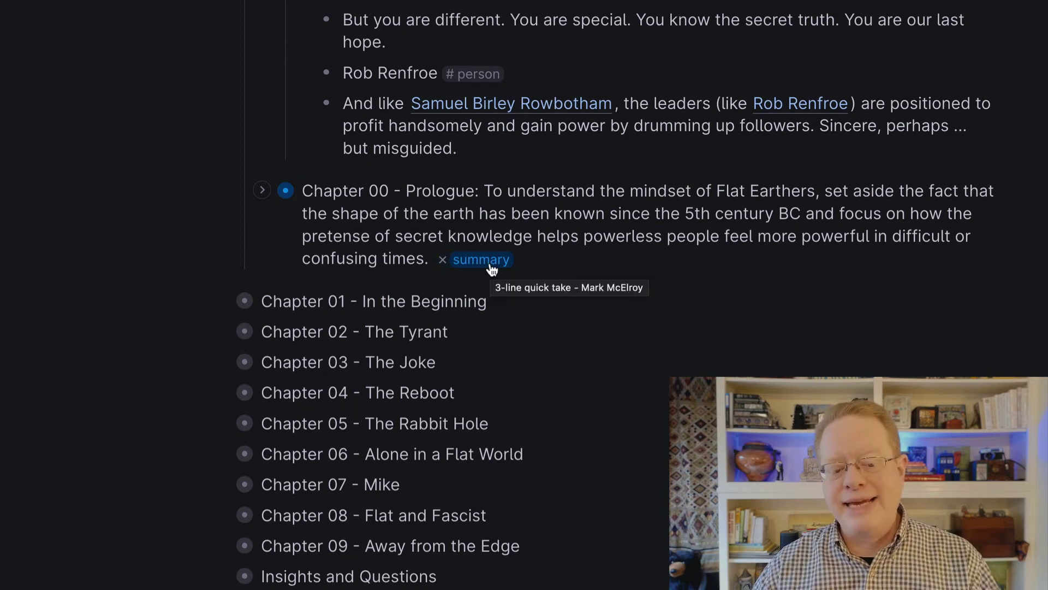
pyautogui.scroll(-4, 491, 267)
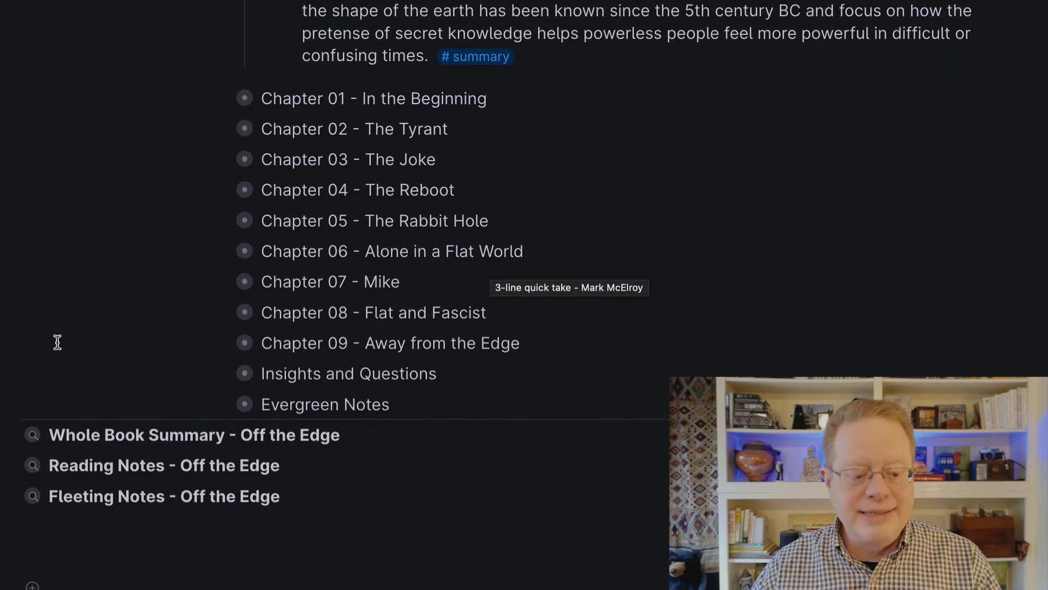
# - Expand the Whole Book Summary - Off the Edge search to list chapter summaries through Chapter 09, briefly toggling Reading Notes
pyautogui.click(16, 436)
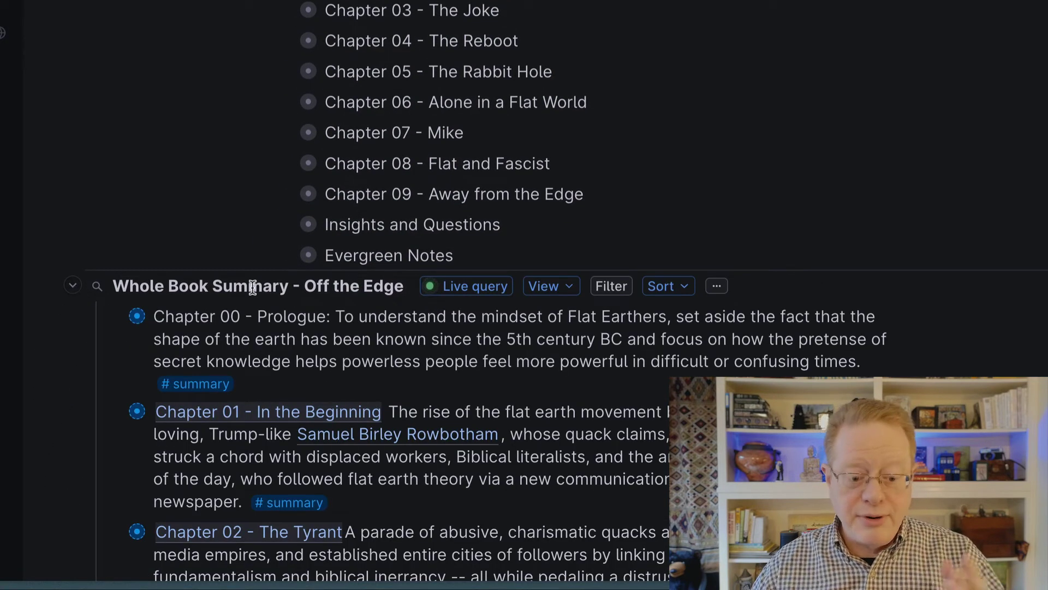
pyautogui.scroll(-6, 133, 384)
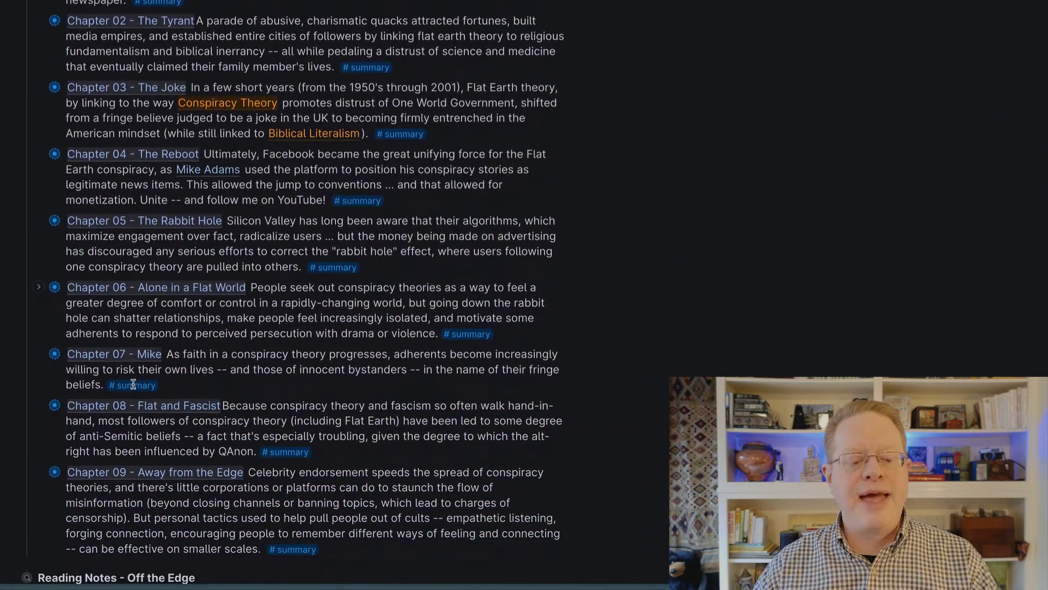
pyautogui.scroll(-1, 134, 384)
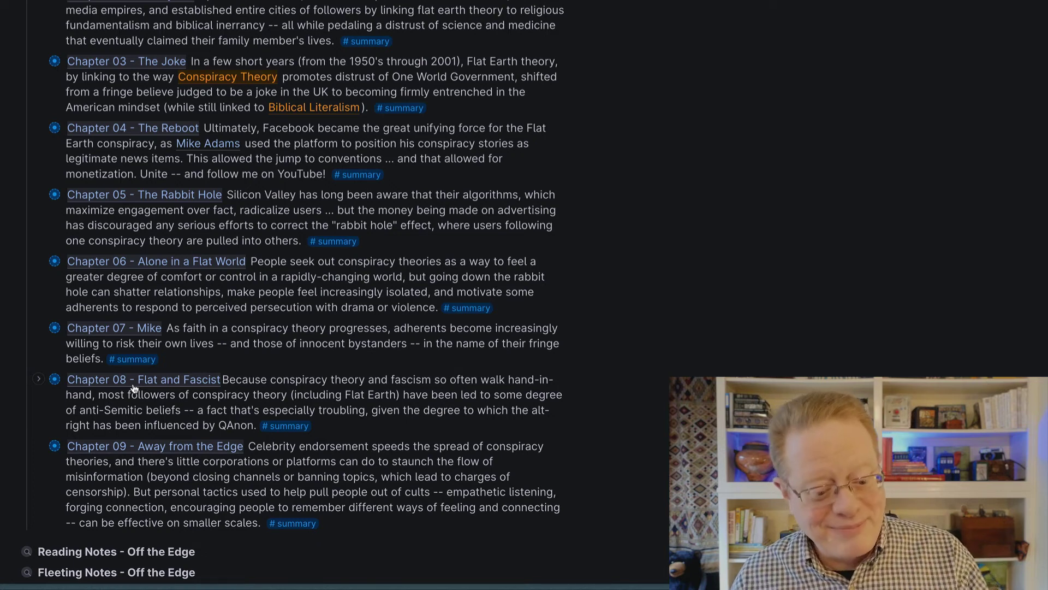
pyautogui.scroll(-2, 123, 399)
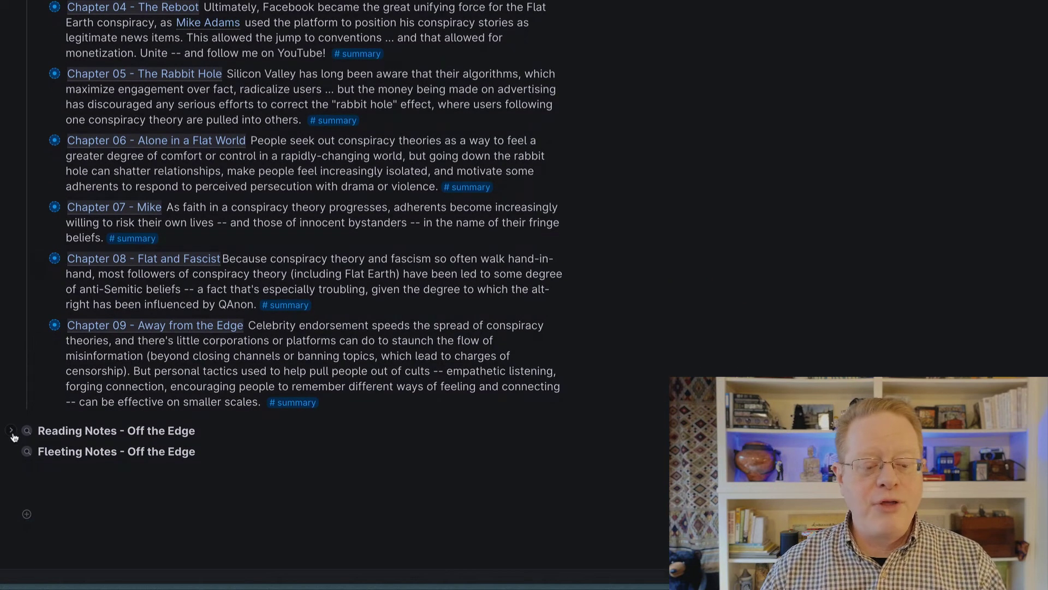
pyautogui.click(12, 432)
pyautogui.click(12, 432)
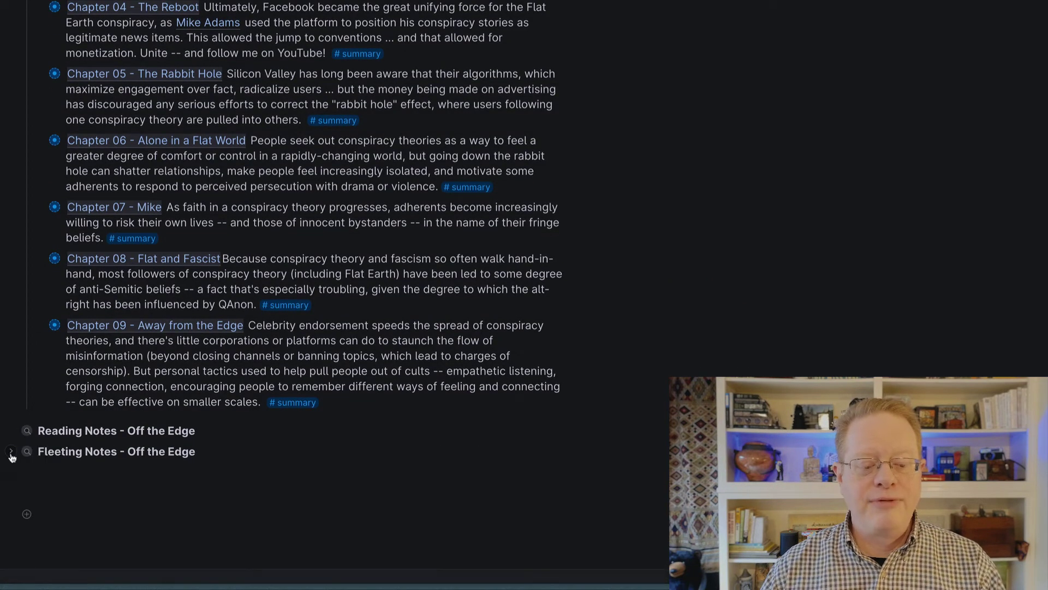
# - Expand the Fleeting Notes - Off the Edge search, then return to the top of the page
pyautogui.click(12, 453)
pyautogui.scroll(-6, 12, 454)
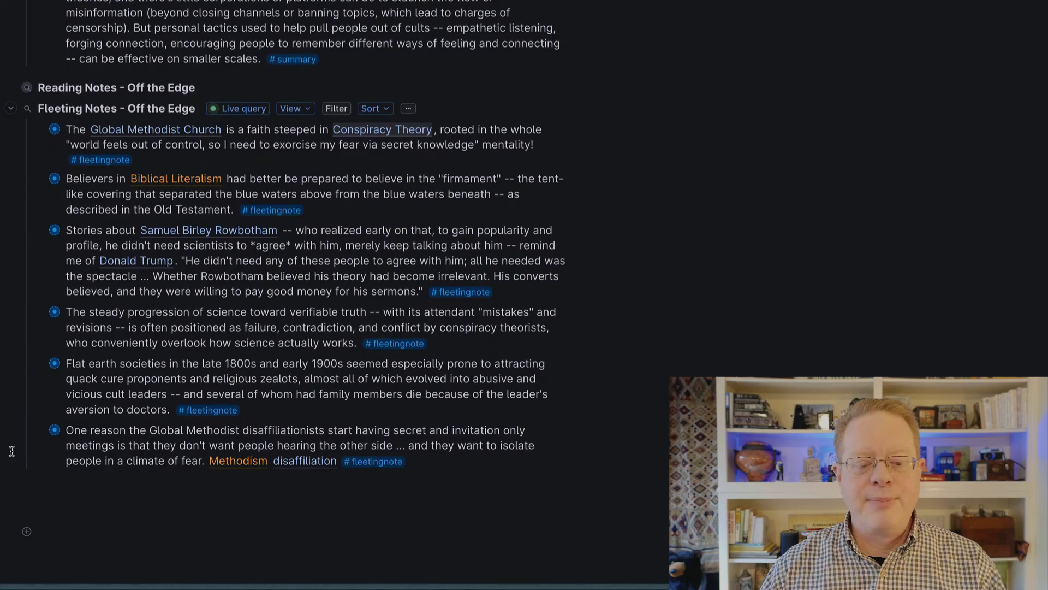
pyautogui.scroll(20, 12, 451)
pyautogui.scroll(20, 12, 451)
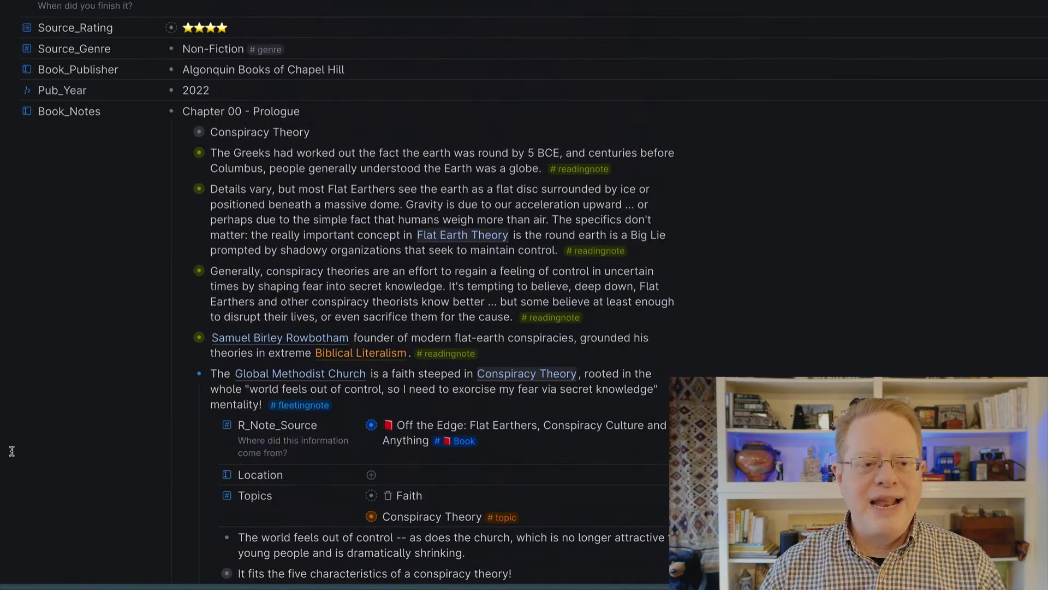